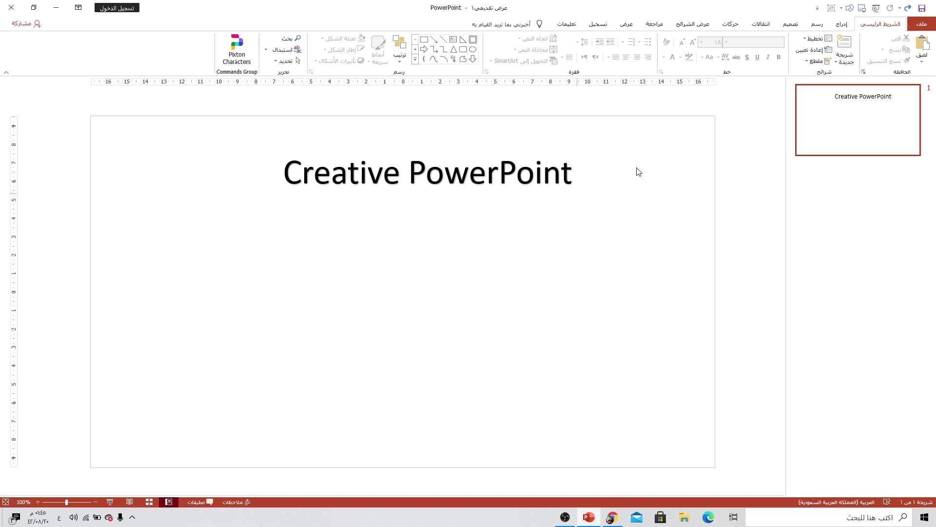
# Insert the alley street photo onto the slide.
pyautogui.click(843, 24)
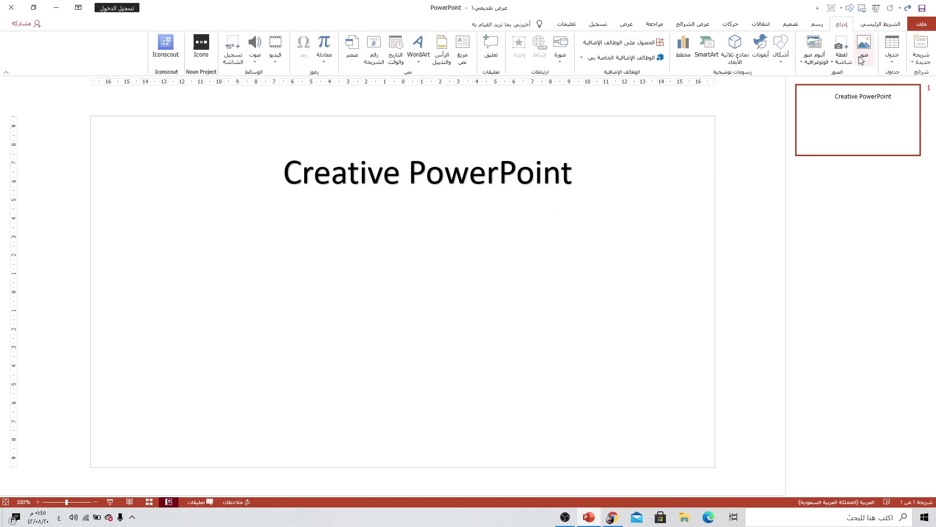
pyautogui.click(861, 59)
pyautogui.click(853, 86)
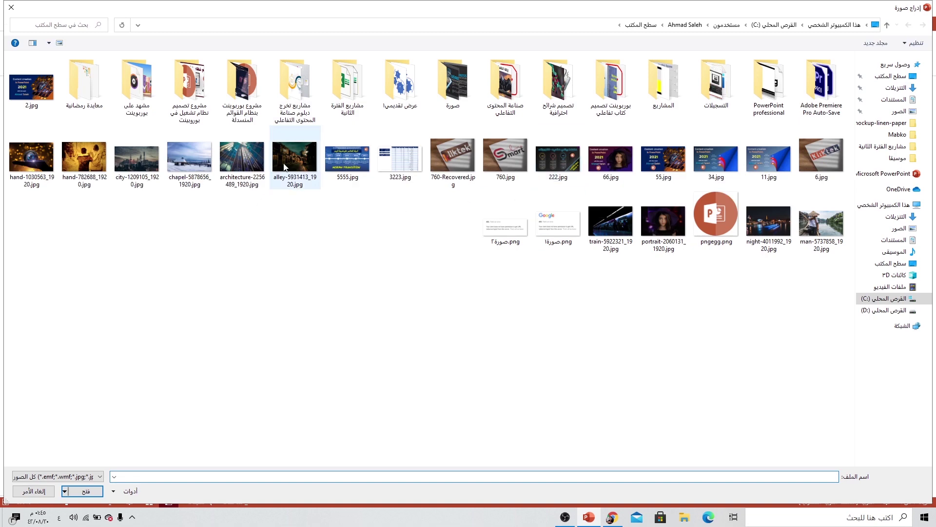
pyautogui.doubleClick(285, 167)
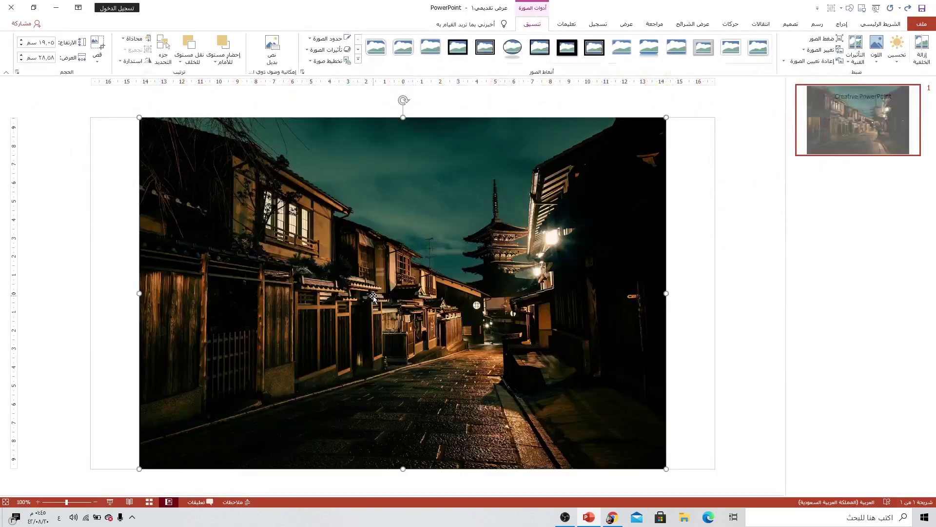
# Crop the photo to a 16:9 aspect ratio and stretch it to fill the whole slide.
pyautogui.click(98, 58)
pyautogui.moveTo(63, 97)
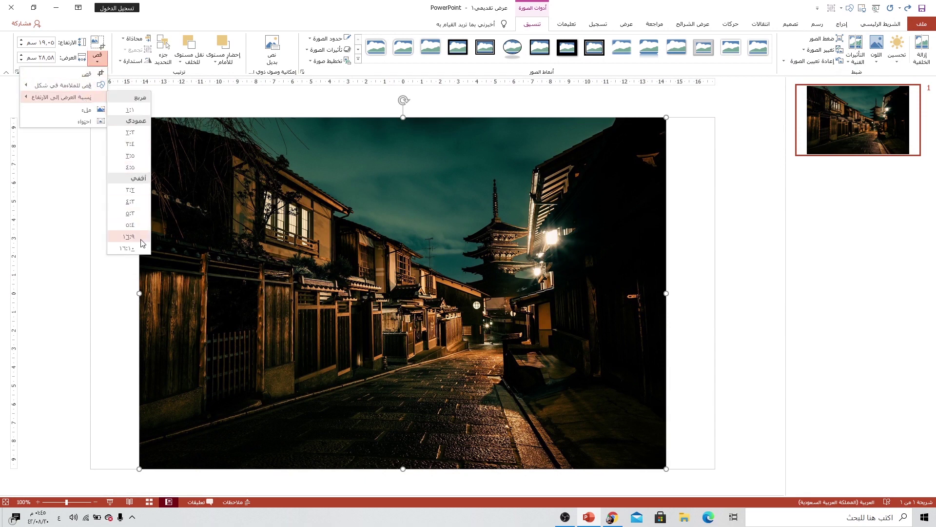
pyautogui.click(130, 236)
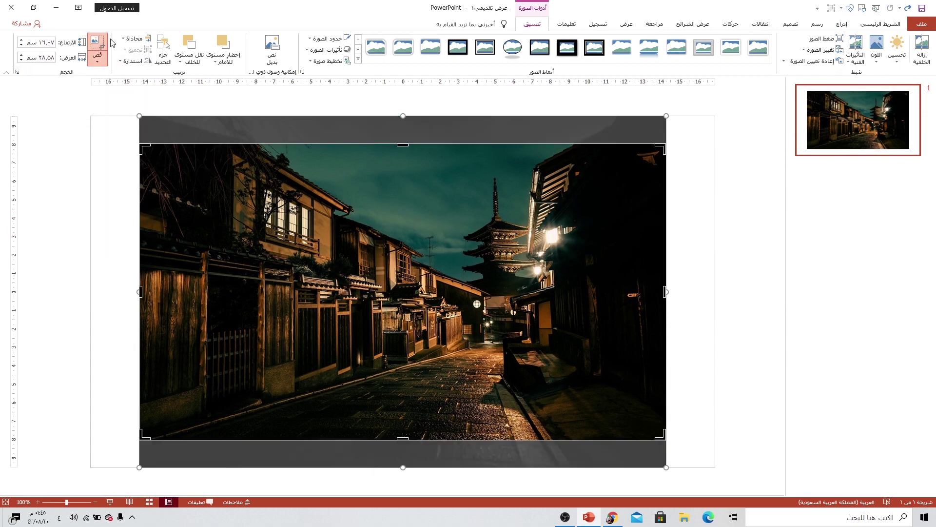
pyautogui.click(111, 43)
pyautogui.moveTo(453, 365); pyautogui.dragTo(405, 339)
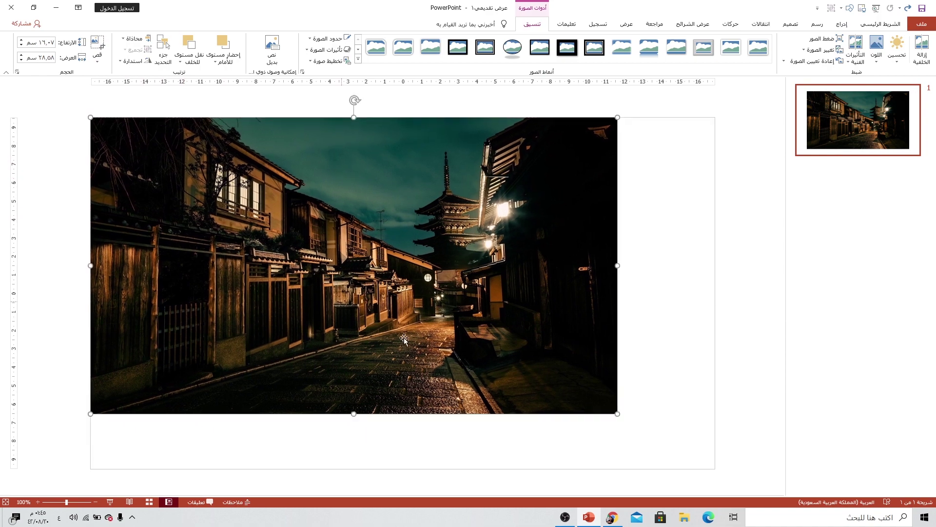
pyautogui.moveTo(616, 414); pyautogui.dragTo(711, 445)
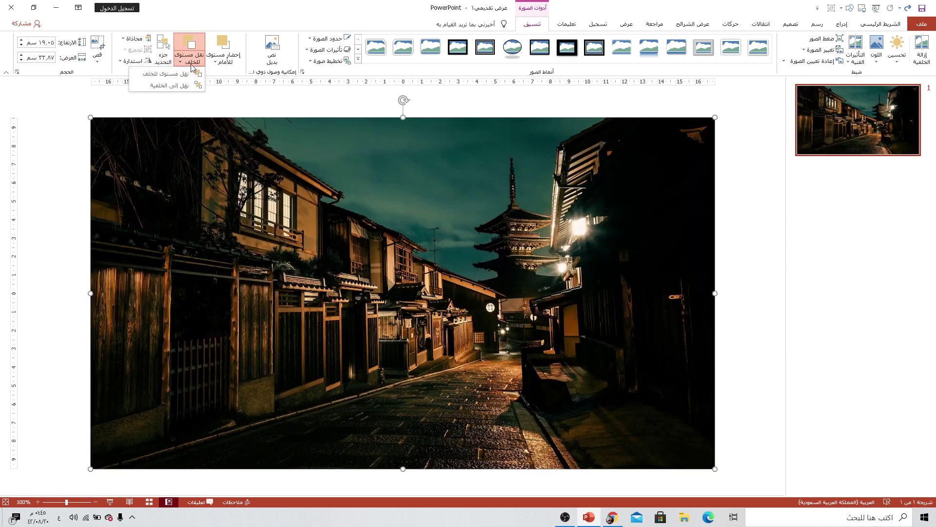
# Send the photo behind the title and recolour it to a grey Washout.
pyautogui.click(189, 43)
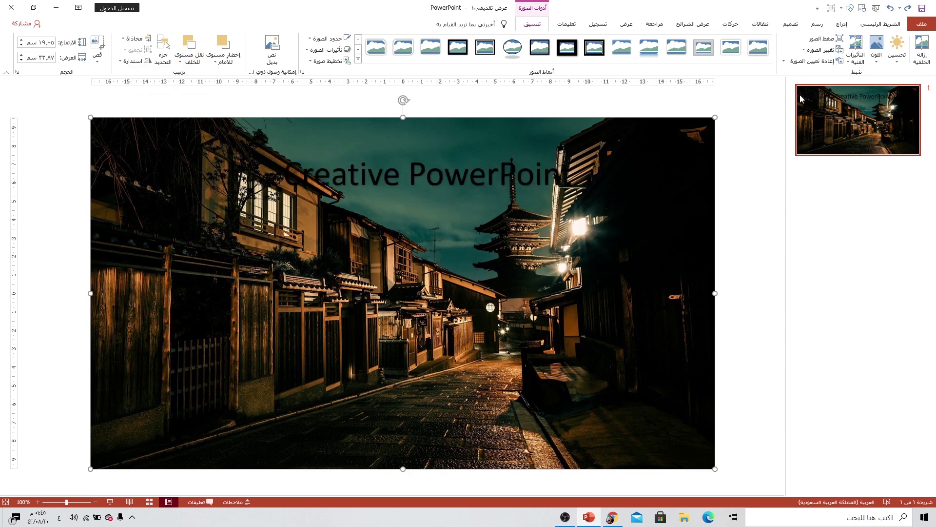
pyautogui.click(881, 64)
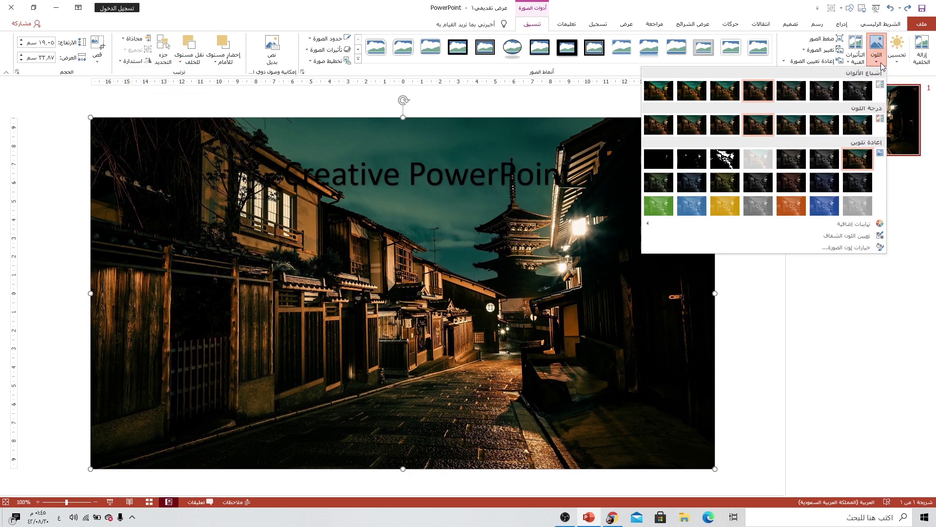
pyautogui.click(858, 209)
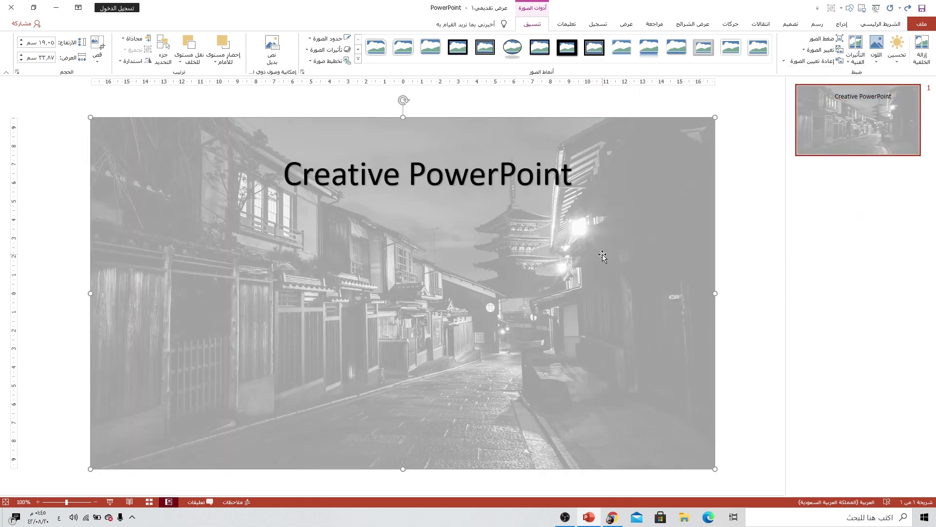
pyautogui.hotkey('alt', 'n')
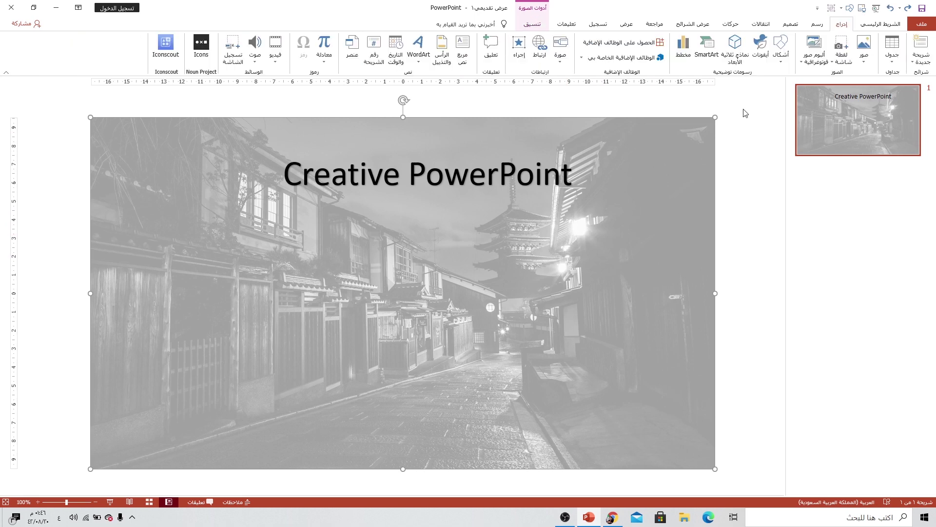
# Draw a right triangle, flip it vertically, and stretch it from the slide's top to bottom edge.
pyautogui.click(781, 48)
pyautogui.click(757, 152)
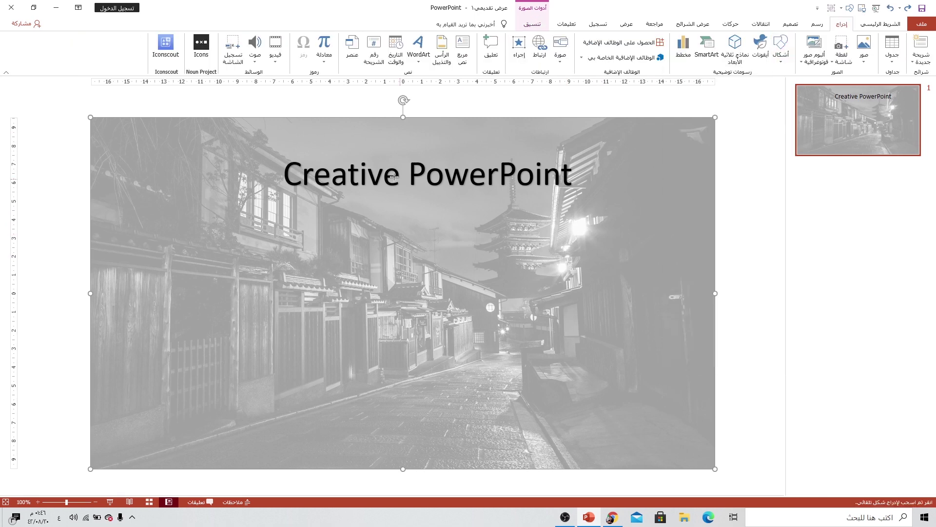
pyautogui.moveTo(285, 122); pyautogui.dragTo(601, 386)
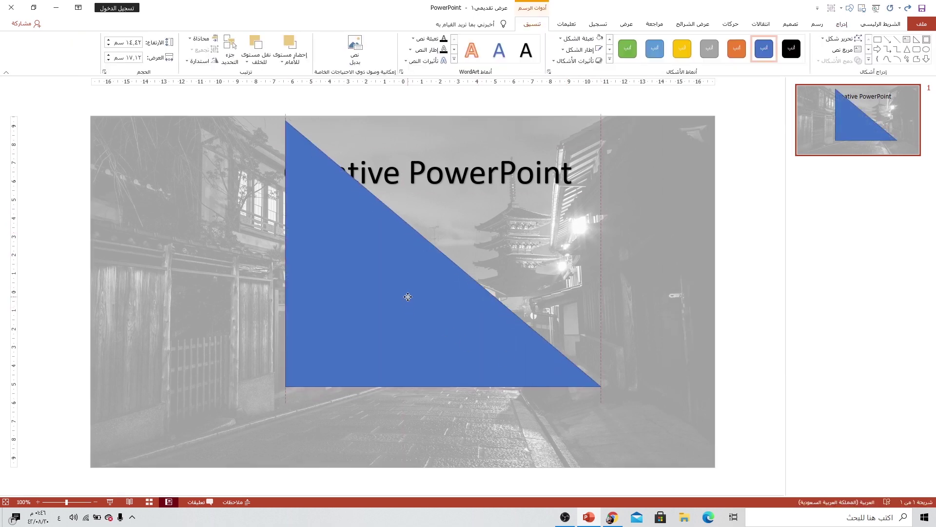
pyautogui.click(199, 65)
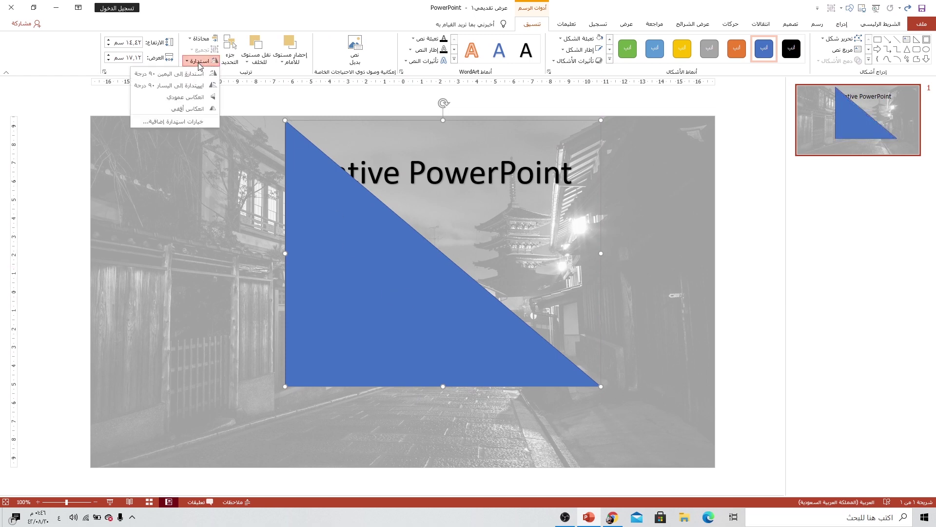
pyautogui.click(174, 98)
pyautogui.moveTo(430, 192); pyautogui.dragTo(435, 183)
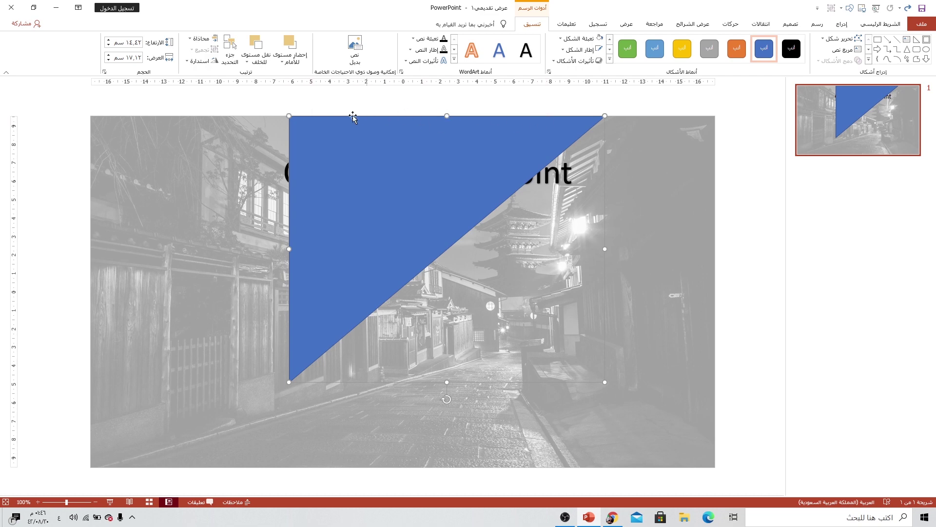
pyautogui.moveTo(290, 385); pyautogui.dragTo(256, 467)
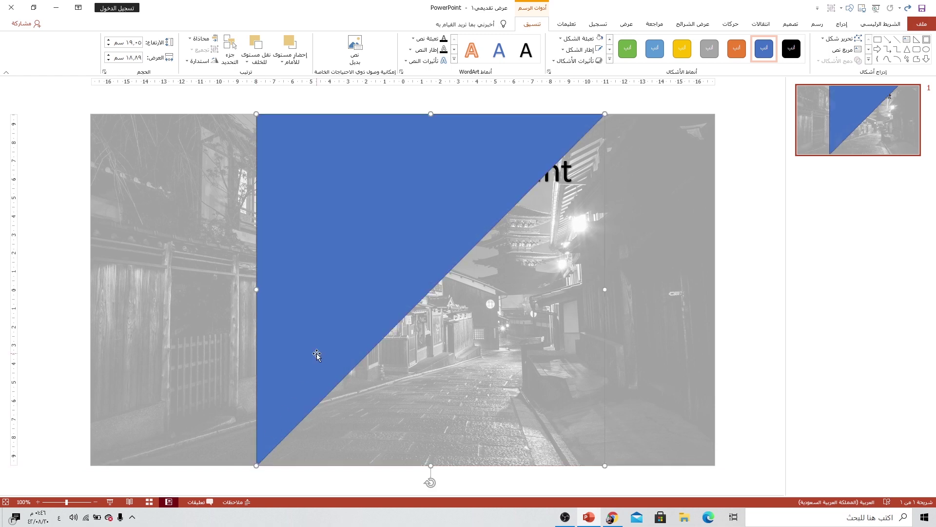
pyautogui.moveTo(315, 355); pyautogui.dragTo(276, 352)
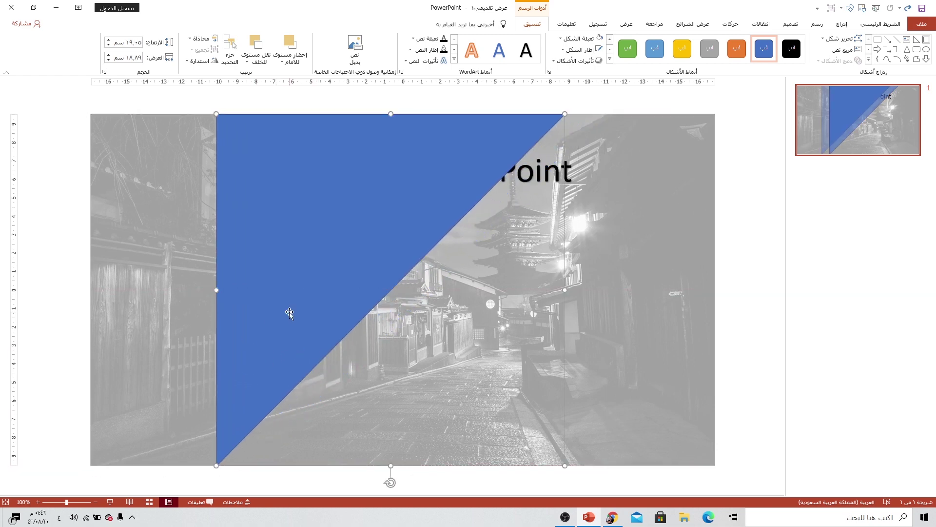
# Draw a rectangle covering the left strip of the slide.
pyautogui.click(843, 24)
pyautogui.click(781, 49)
pyautogui.click(739, 83)
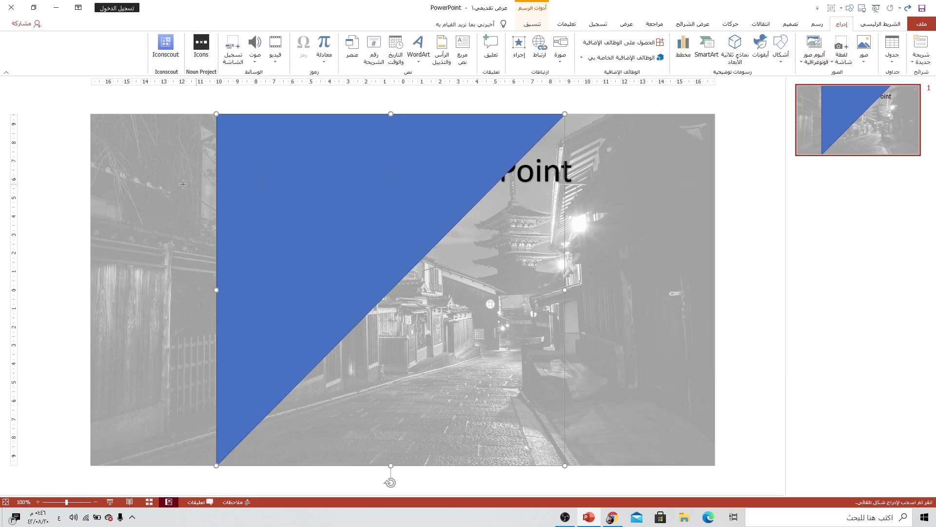
pyautogui.moveTo(98, 117); pyautogui.dragTo(220, 465)
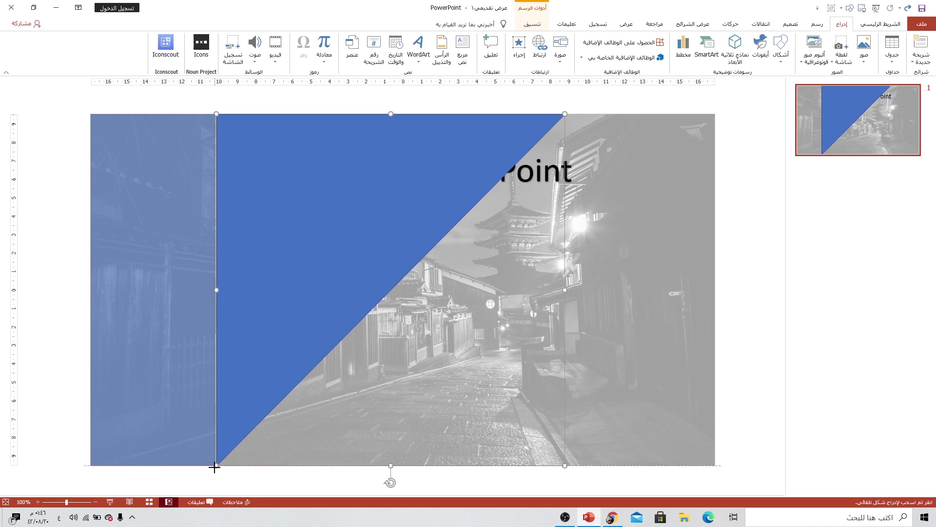
pyautogui.moveTo(217, 467); pyautogui.dragTo(217, 467)
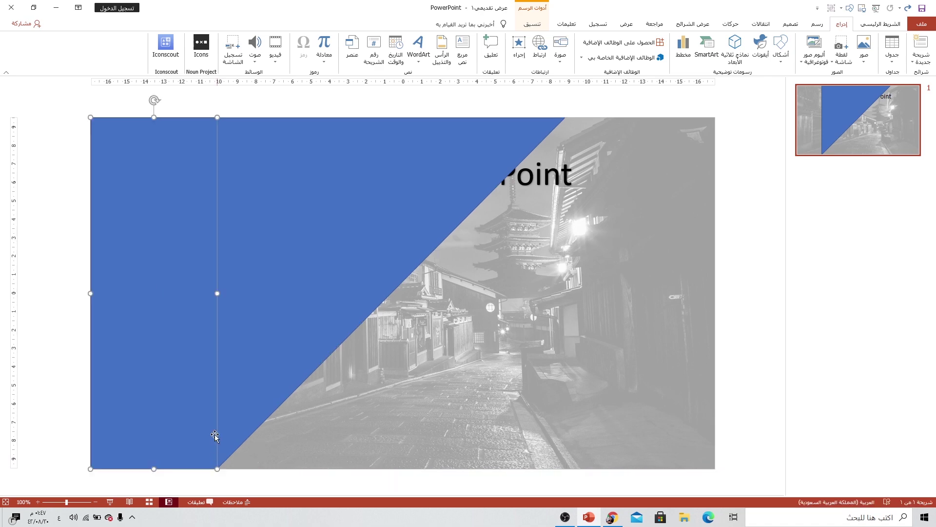
# Union the rectangle and triangle into one blue shape.
pyautogui.keyDown('shift'); pyautogui.click(250, 309); pyautogui.keyUp('shift')
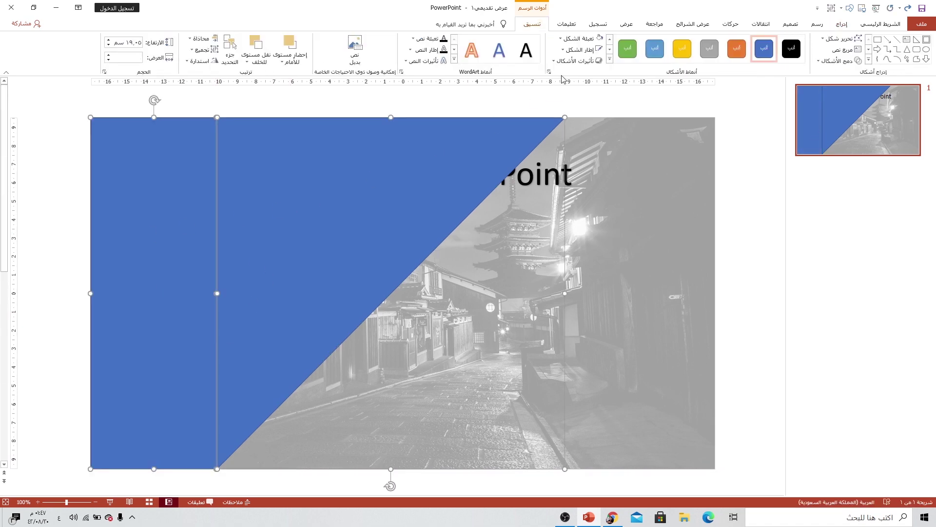
pyautogui.click(580, 38)
pyautogui.press('Escape')
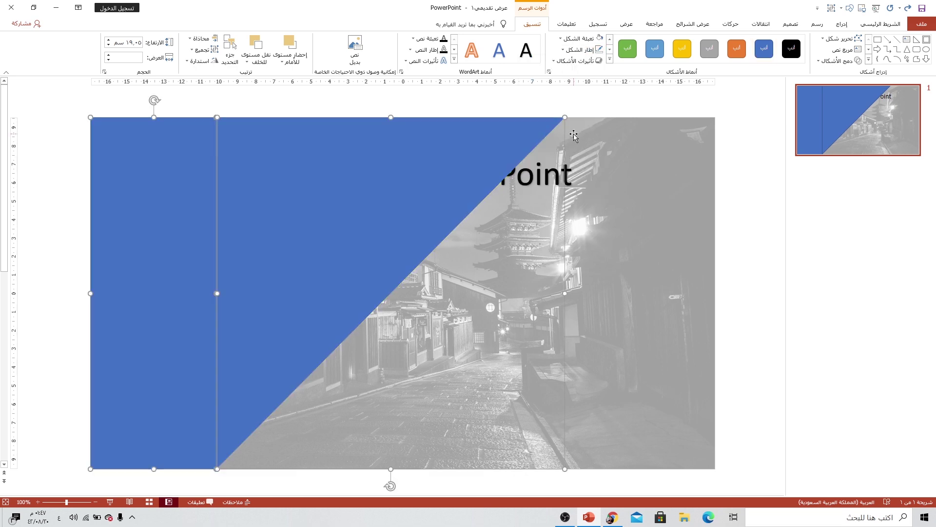
pyautogui.click(830, 61)
pyautogui.click(839, 73)
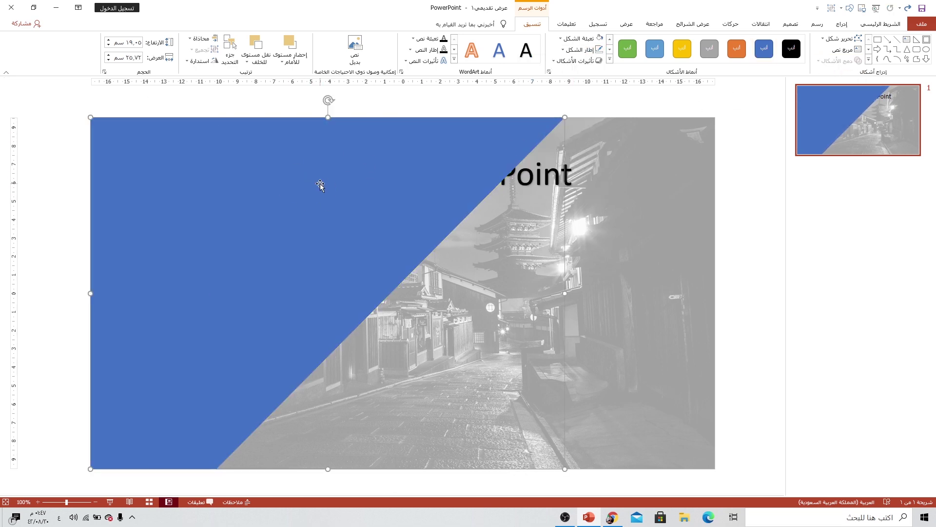
# Bring the title in front of the panel and change it to uppercase CREATIVE.
pyautogui.click(552, 177)
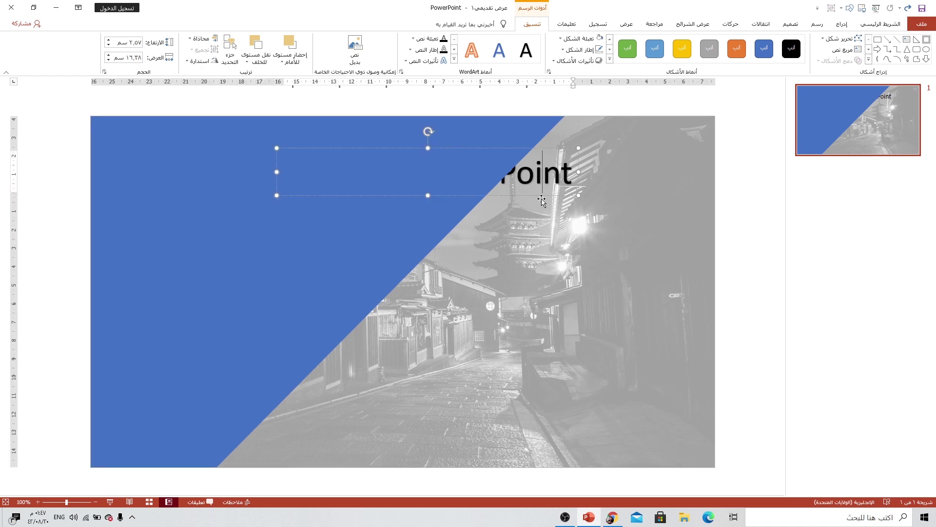
pyautogui.click(290, 43)
pyautogui.write('Creative')
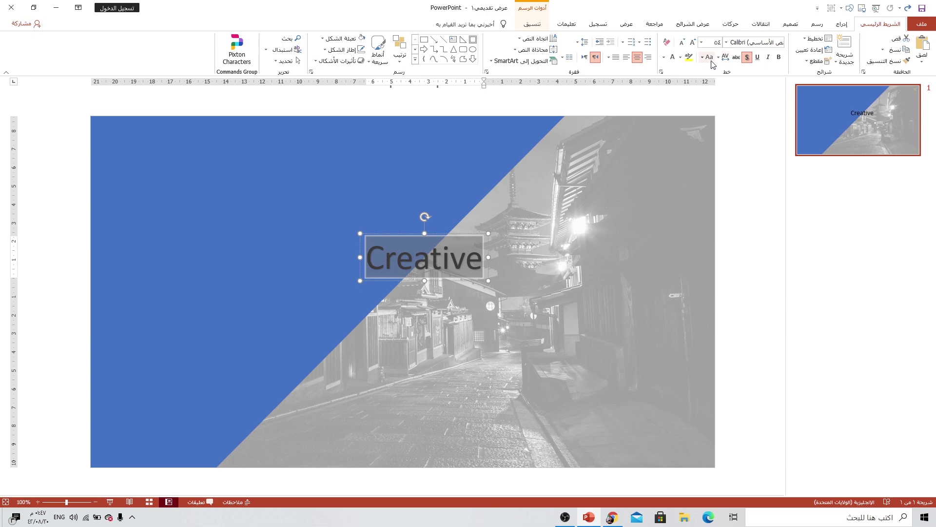
pyautogui.click(709, 61)
pyautogui.click(678, 97)
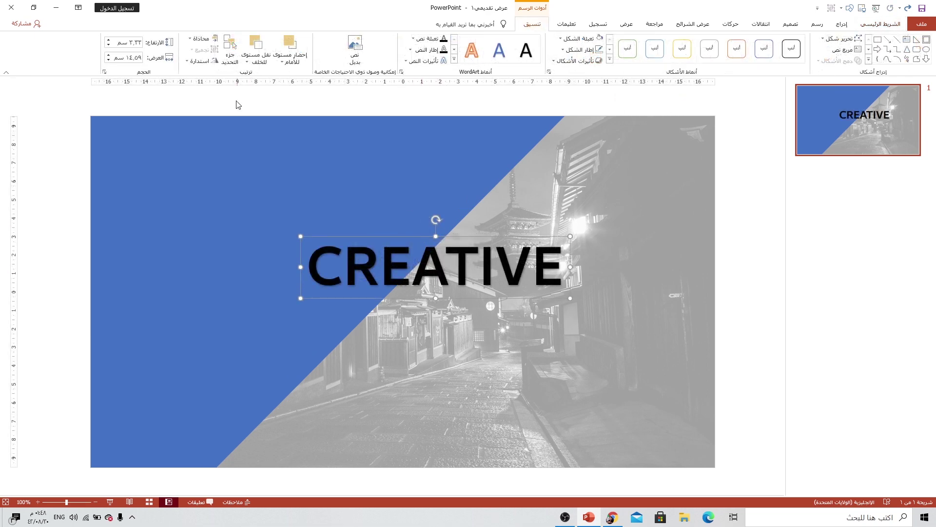
# Centre the CREATIVE box both horizontally and vertically on the slide.
pyautogui.click(203, 38)
pyautogui.click(181, 63)
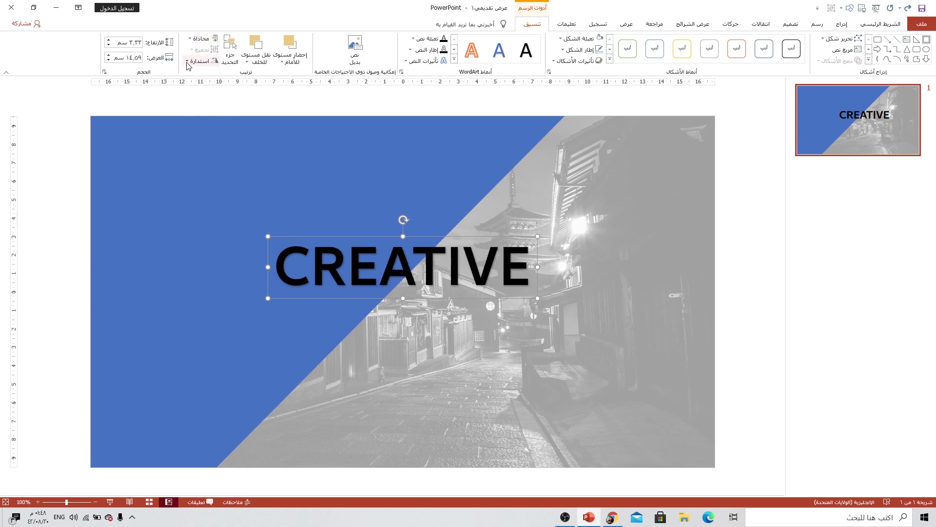
pyautogui.click(199, 39)
pyautogui.click(178, 99)
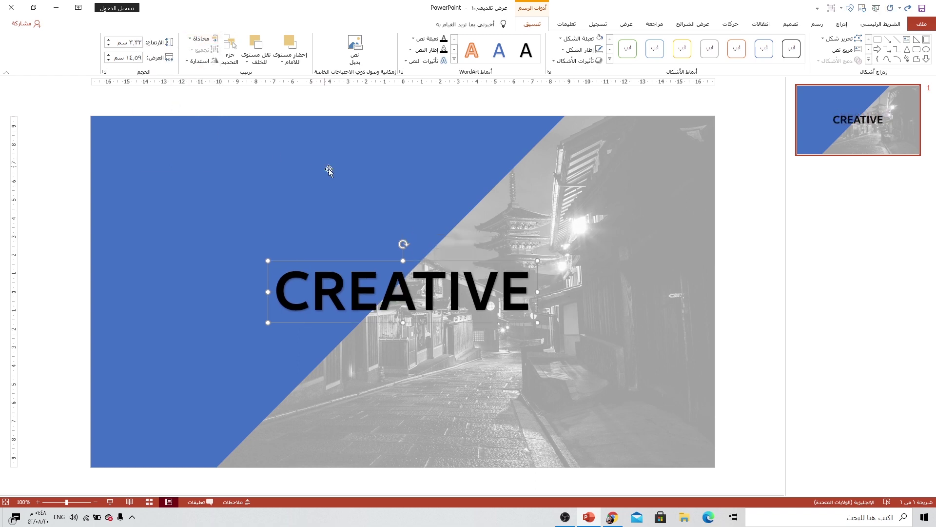
pyautogui.click(478, 152)
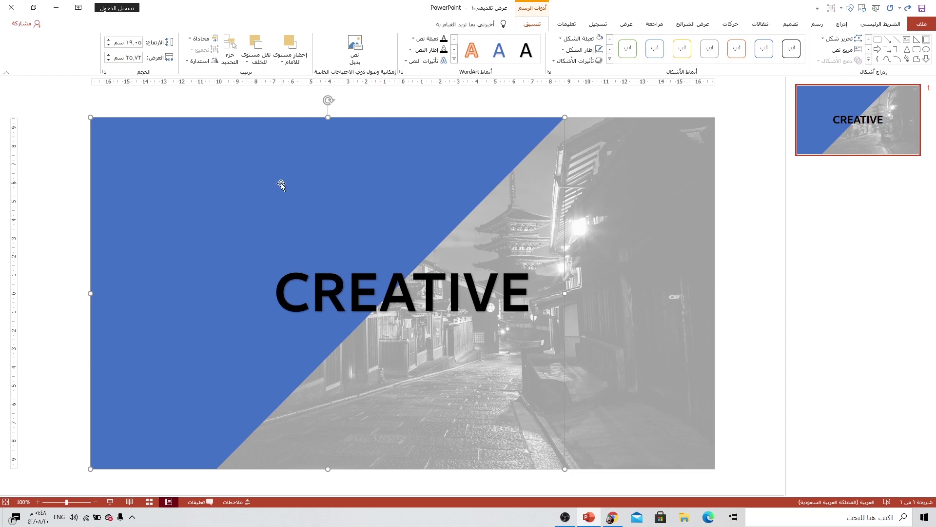
pyautogui.keyDown('ctrl'); pyautogui.scroll(-2, 370, 235); pyautogui.keyUp('ctrl')
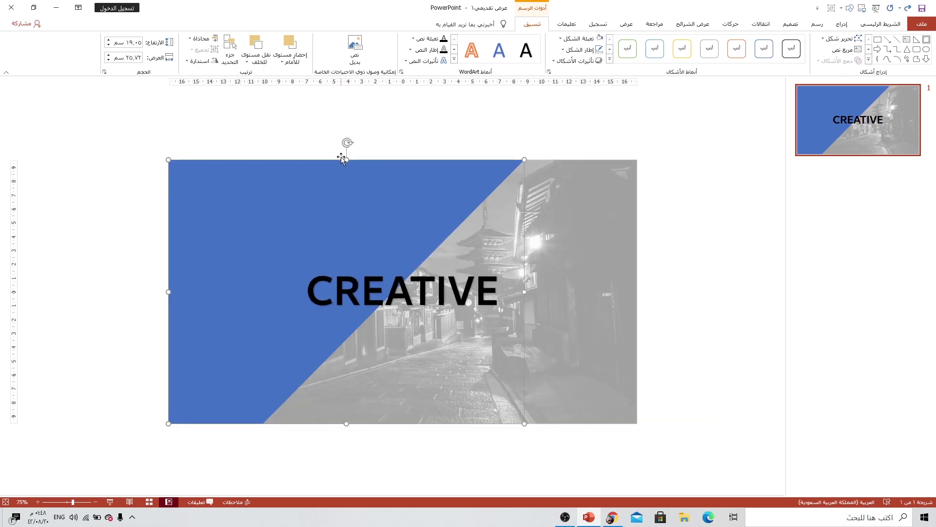
# Tilt the blue panel slightly counter-clockwise, reposition it over the photo, and nudge it right.
pyautogui.moveTo(344, 143); pyautogui.dragTo(291, 151)
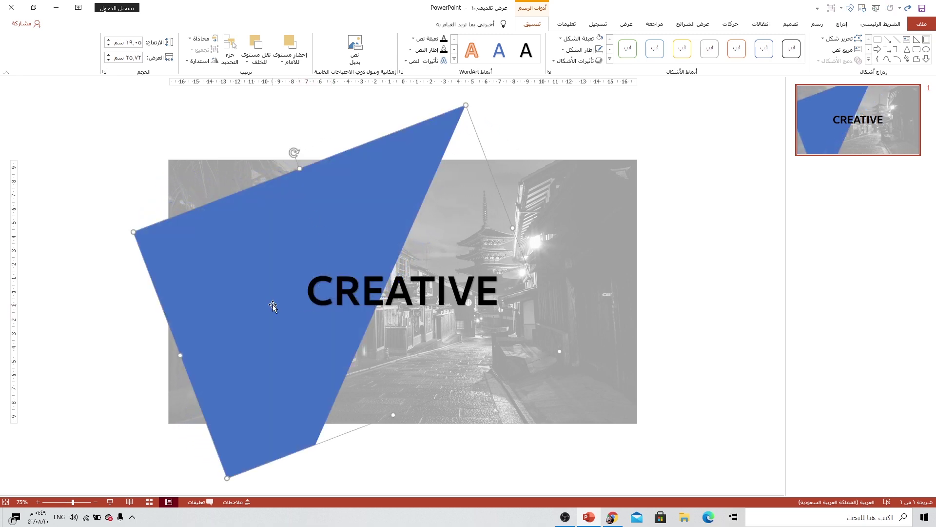
pyautogui.moveTo(272, 304); pyautogui.dragTo(279, 306)
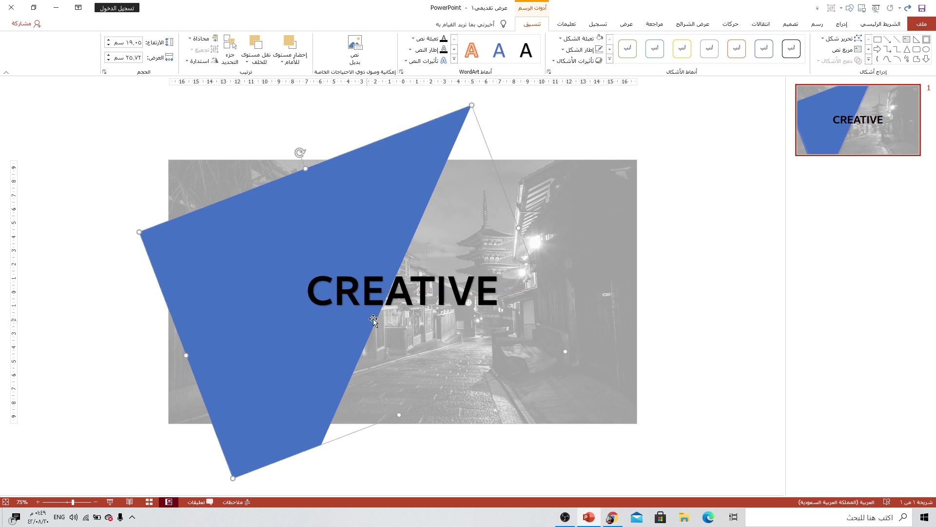
pyautogui.moveTo(298, 152); pyautogui.dragTo(287, 157)
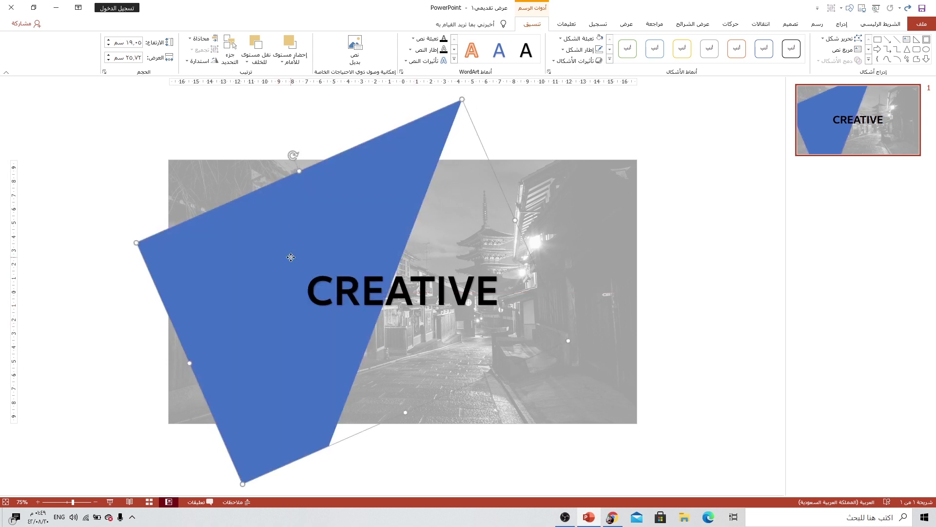
pyautogui.moveTo(290, 254); pyautogui.dragTo(292, 256)
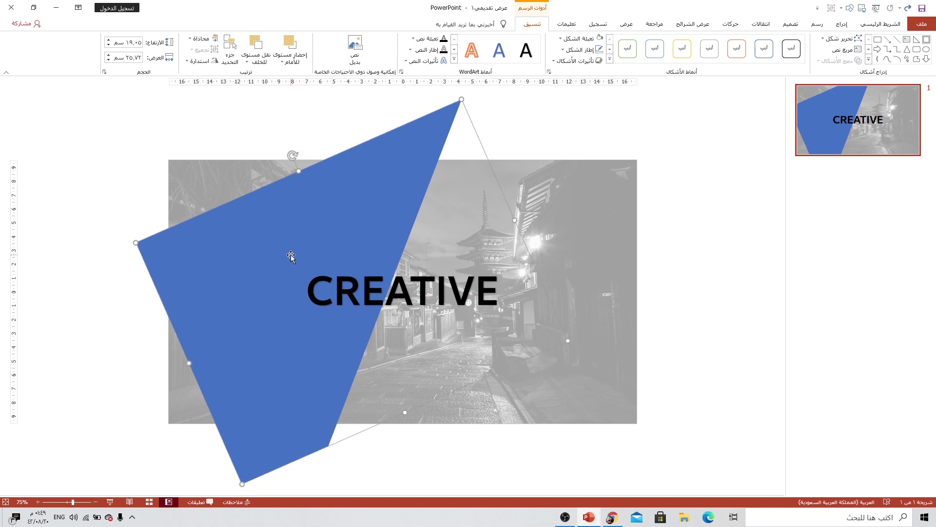
pyautogui.hotkey('ctrl', 'Right')
pyautogui.hotkey('ctrl', 'Right')
pyautogui.hotkey('ctrl', 'Right')
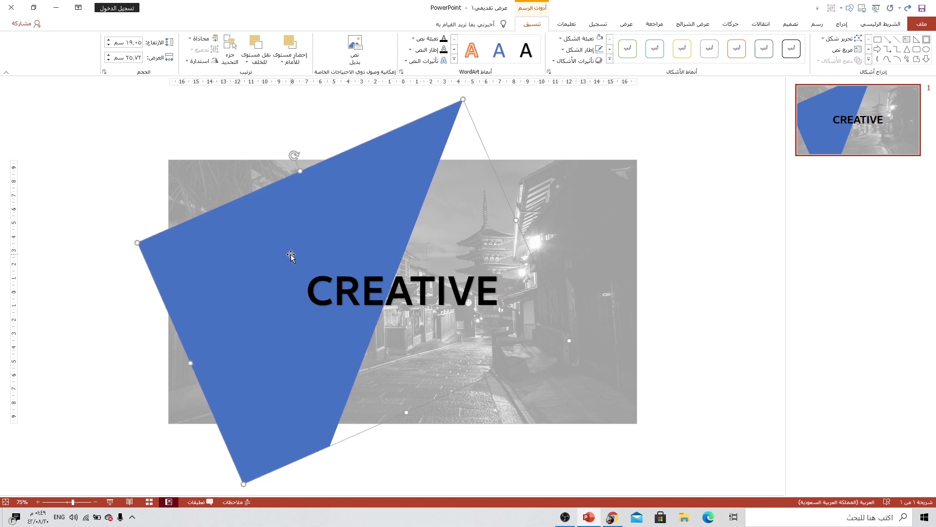
# Draw a rectangle over the top-left corner plus a vertical rotated copy to fill the gaps.
pyautogui.click(842, 24)
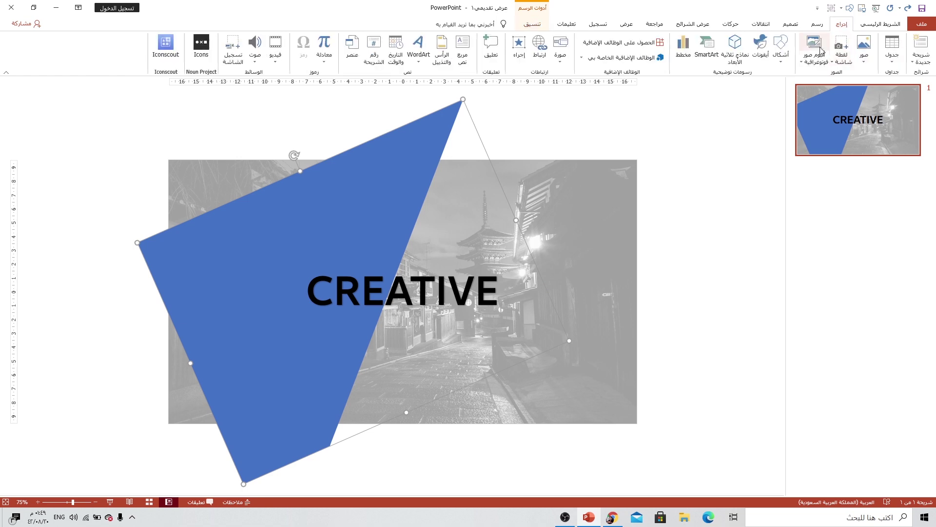
pyautogui.click(783, 62)
pyautogui.click(746, 84)
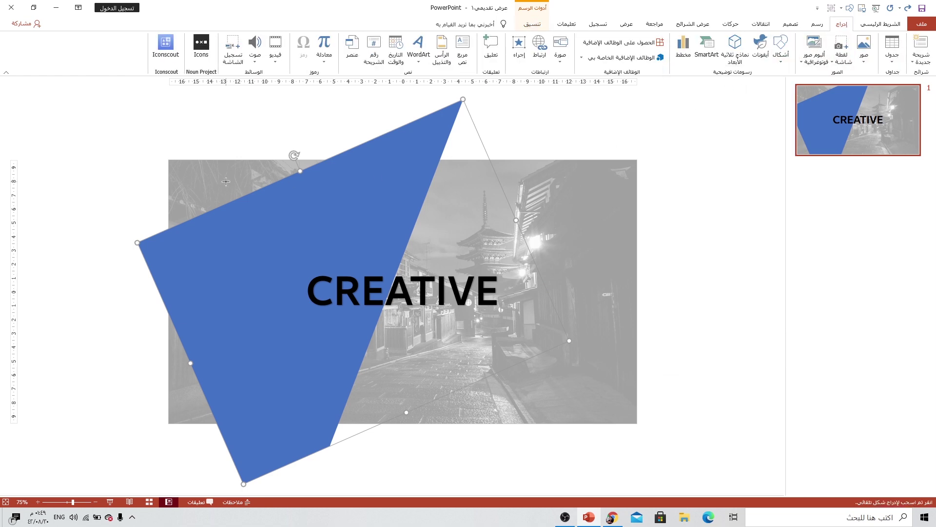
pyautogui.moveTo(168, 157); pyautogui.dragTo(366, 238)
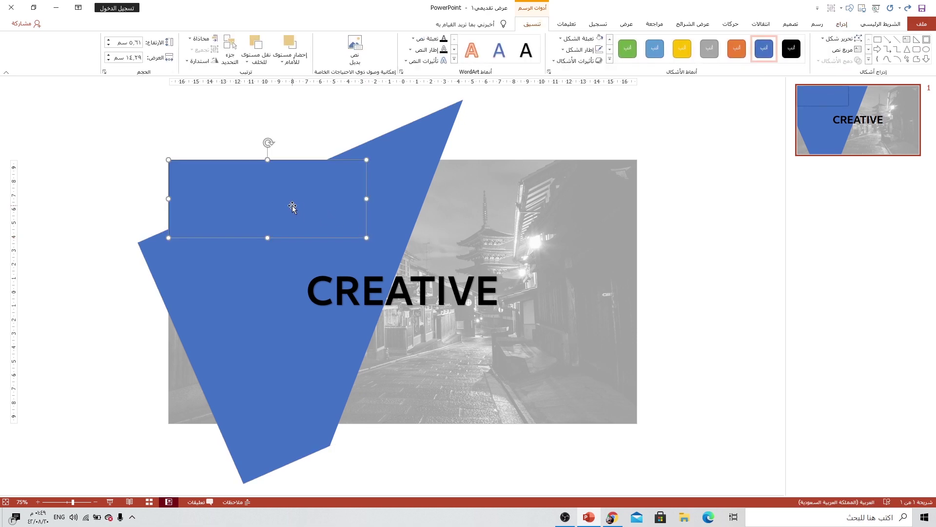
pyautogui.moveTo(292, 207); pyautogui.dragTo(271, 238)
pyautogui.moveTo(243, 178)
pyautogui.mouseDown()
pyautogui.moveTo(299, 227)
pyautogui.moveTo(225, 287)
pyautogui.mouseUp()
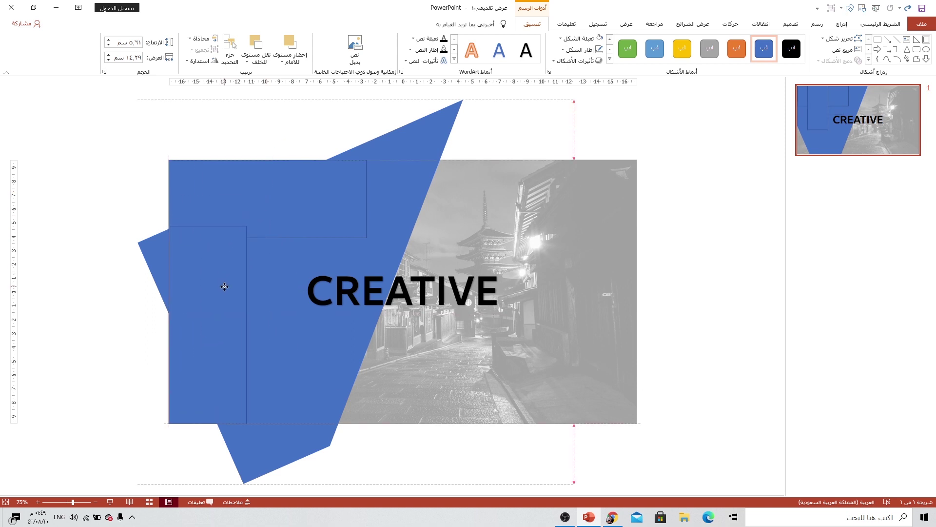
# Remove outlines from the blue shape and both rectangles, then Union them into one shape.
pyautogui.click(286, 259)
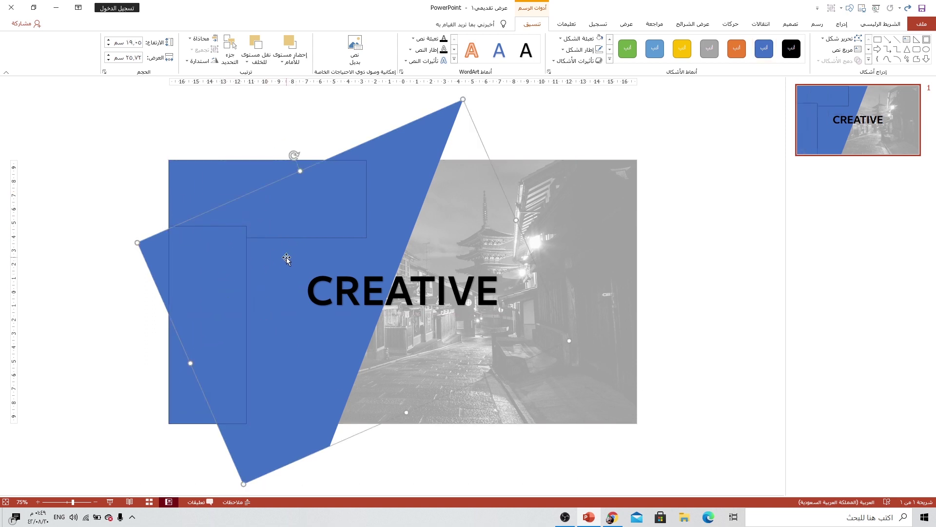
pyautogui.keyDown('shift'); pyautogui.click(211, 252); pyautogui.keyUp('shift')
pyautogui.keyDown('shift'); pyautogui.click(275, 210); pyautogui.keyUp('shift')
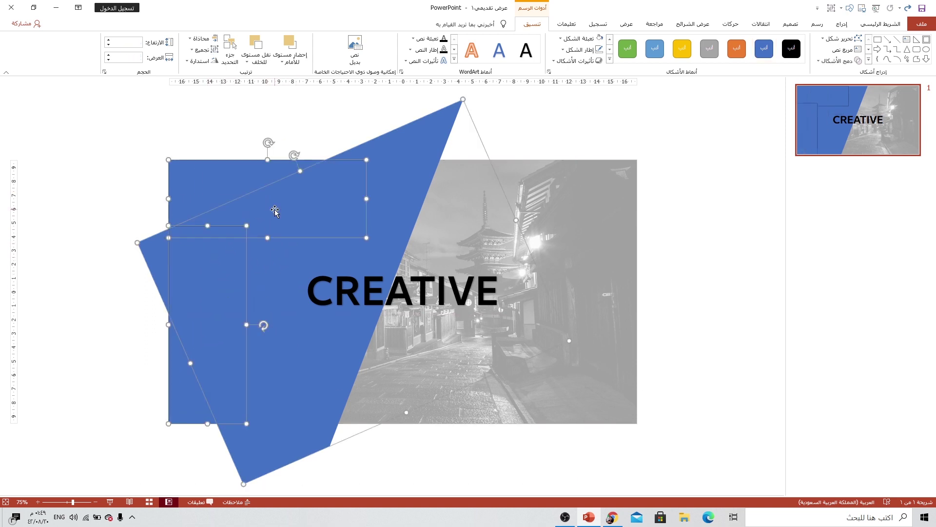
pyautogui.click(580, 49)
pyautogui.click(561, 136)
pyautogui.click(825, 62)
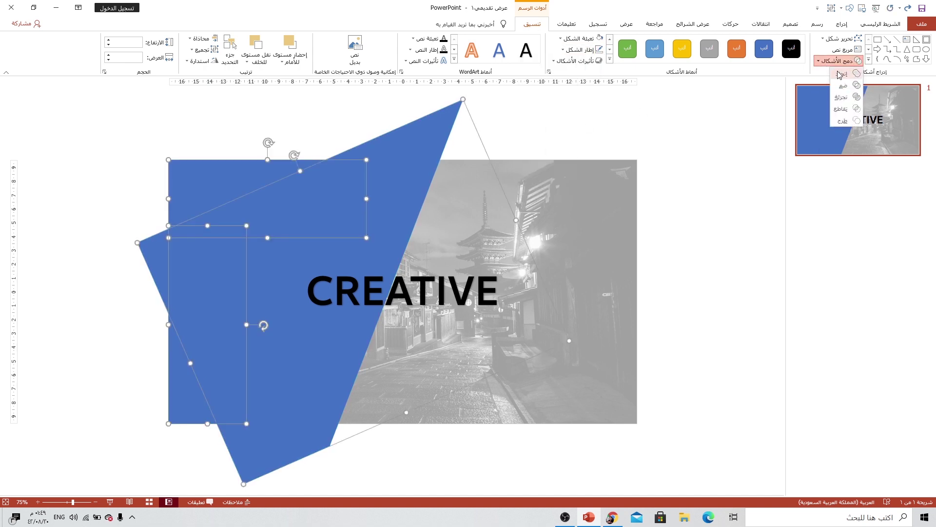
pyautogui.click(841, 77)
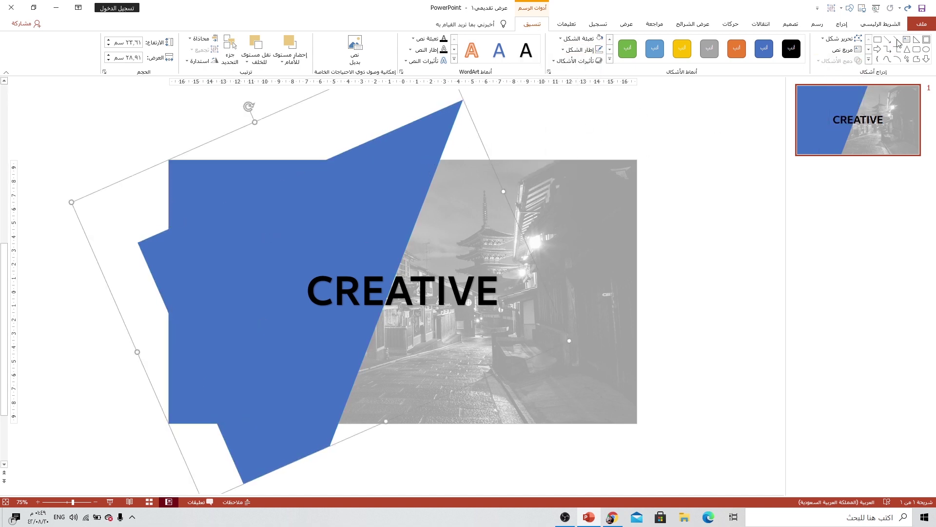
# Draw masking rectangles above, below, and left of the slide over the panel's overhang.
pyautogui.click(842, 24)
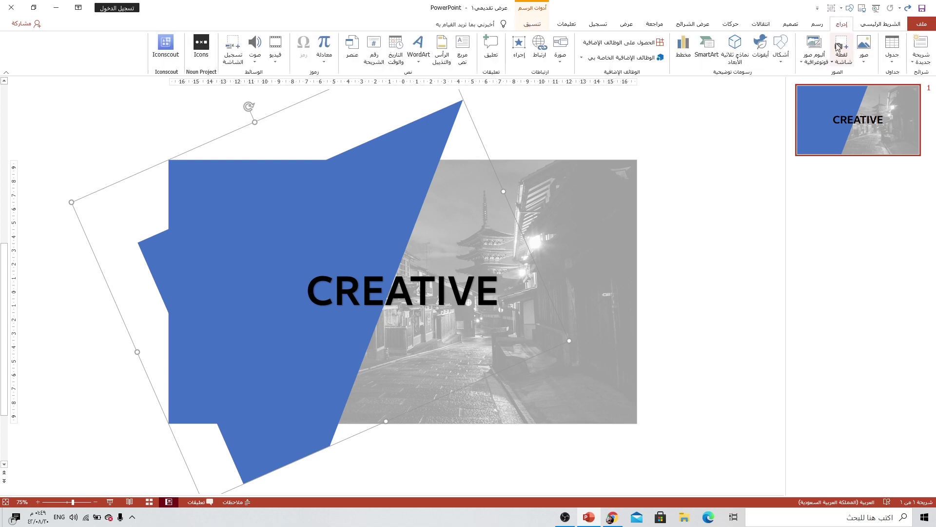
pyautogui.click(781, 49)
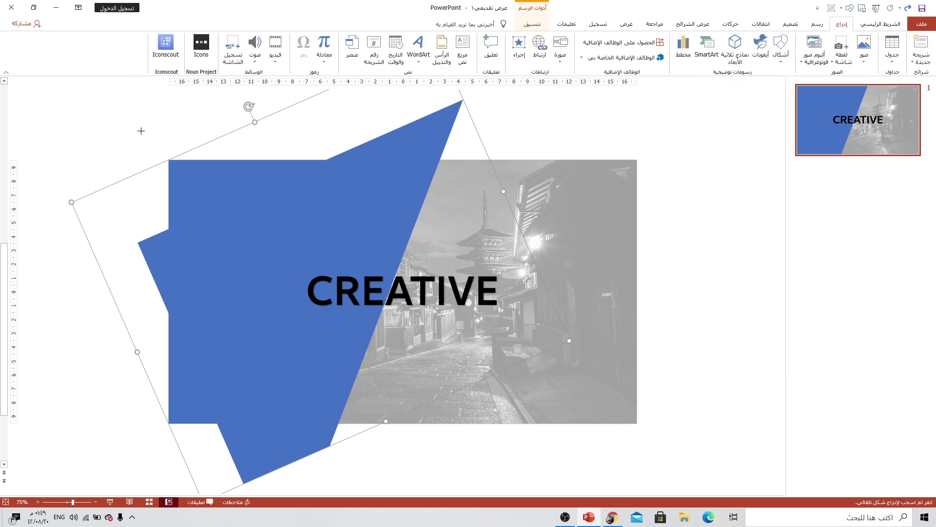
pyautogui.moveTo(142, 96); pyautogui.dragTo(511, 160)
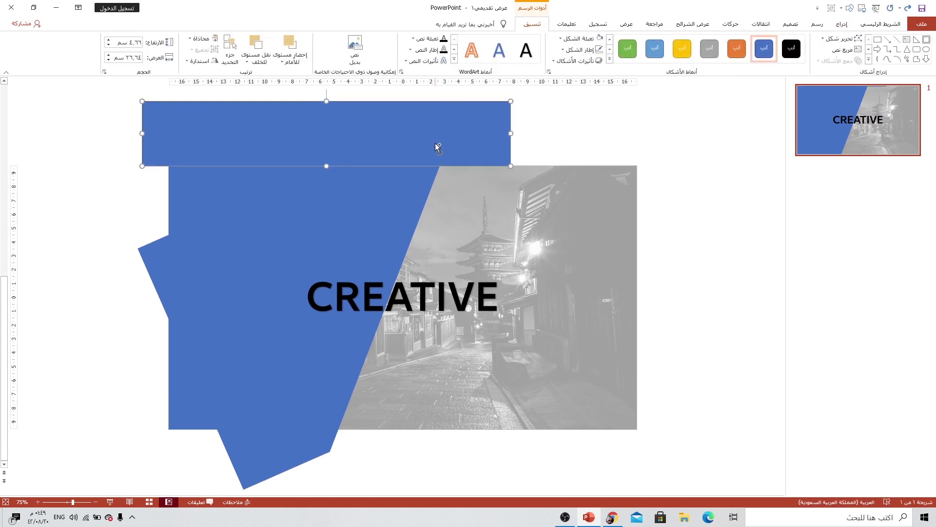
pyautogui.moveTo(433, 143); pyautogui.dragTo(373, 440)
pyautogui.click(842, 24)
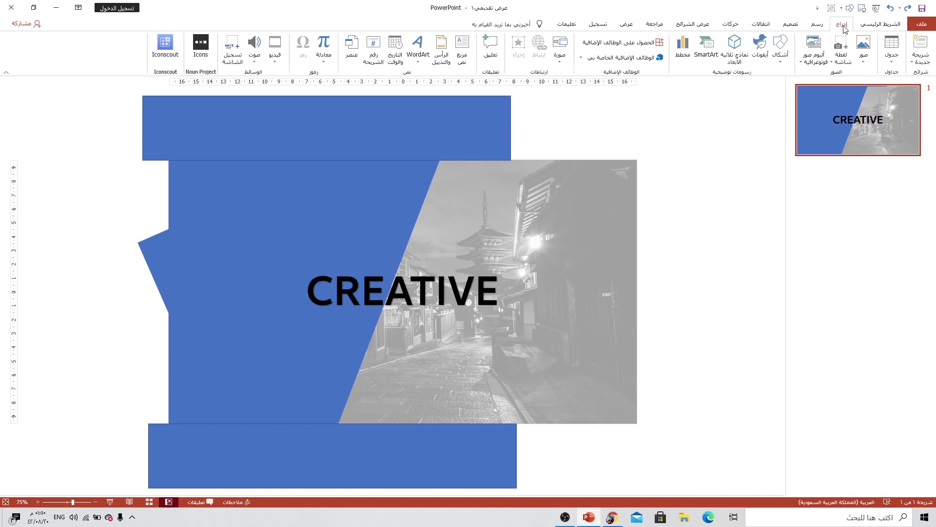
pyautogui.click(780, 48)
pyautogui.click(738, 83)
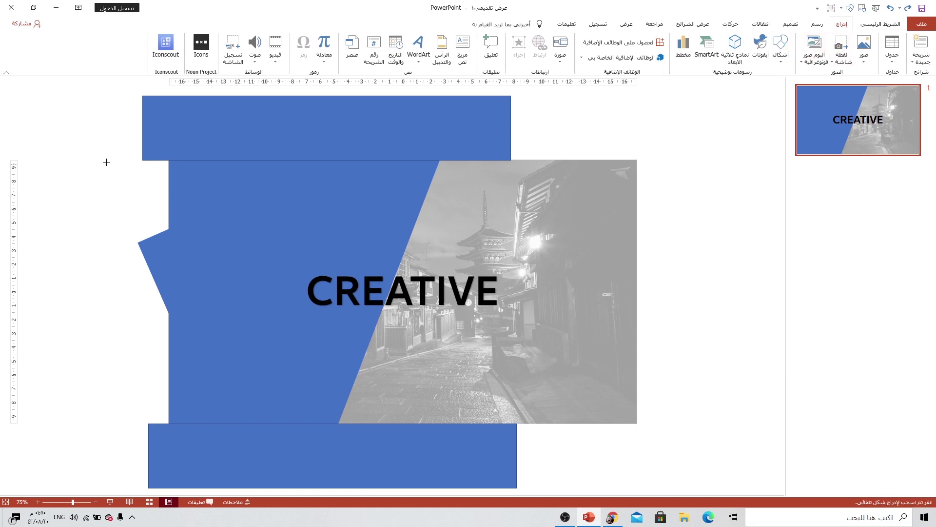
pyautogui.moveTo(106, 162); pyautogui.dragTo(167, 424)
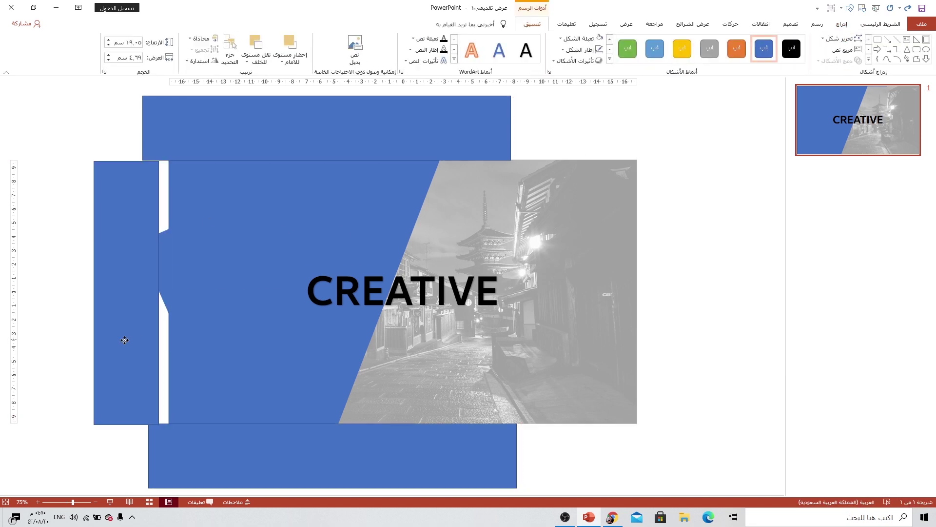
pyautogui.moveTo(125, 340)
pyautogui.mouseDown()
pyautogui.moveTo(142, 337)
pyautogui.moveTo(90, 337)
pyautogui.mouseUp()
# Set the big blue shape's transparency to 26% in Format Shape.
pyautogui.rightClick(213, 217)
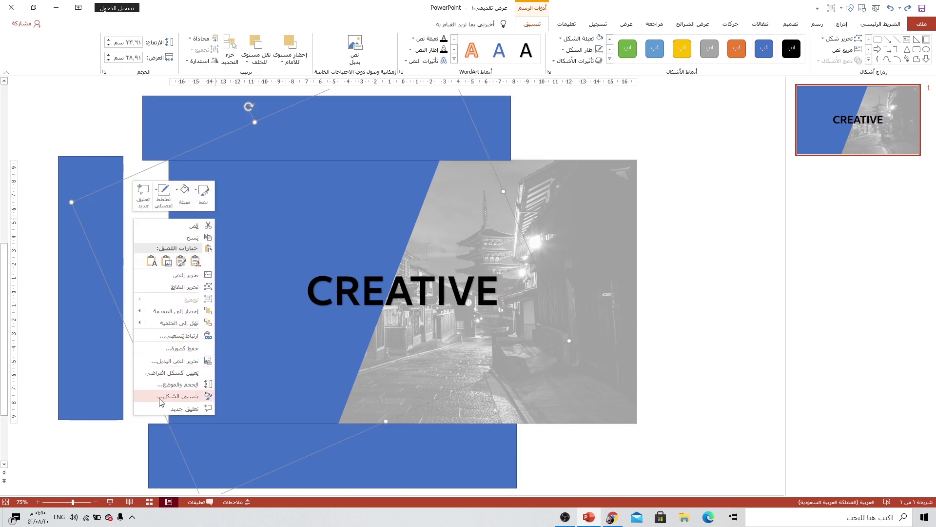
pyautogui.click(161, 396)
pyautogui.moveTo(112, 243); pyautogui.dragTo(101, 240)
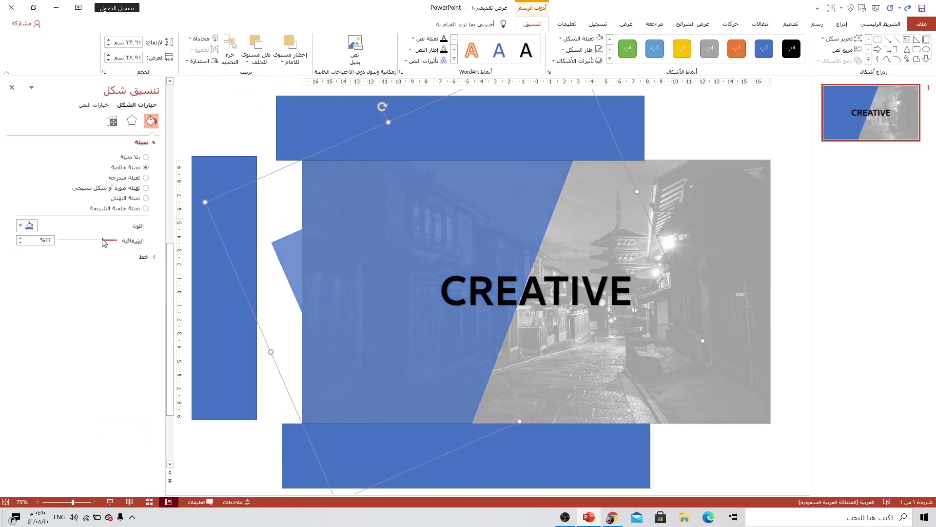
# Subtract the top, left, and bottom rectangles from the blue shape to trim it to the slide.
pyautogui.click(226, 439)
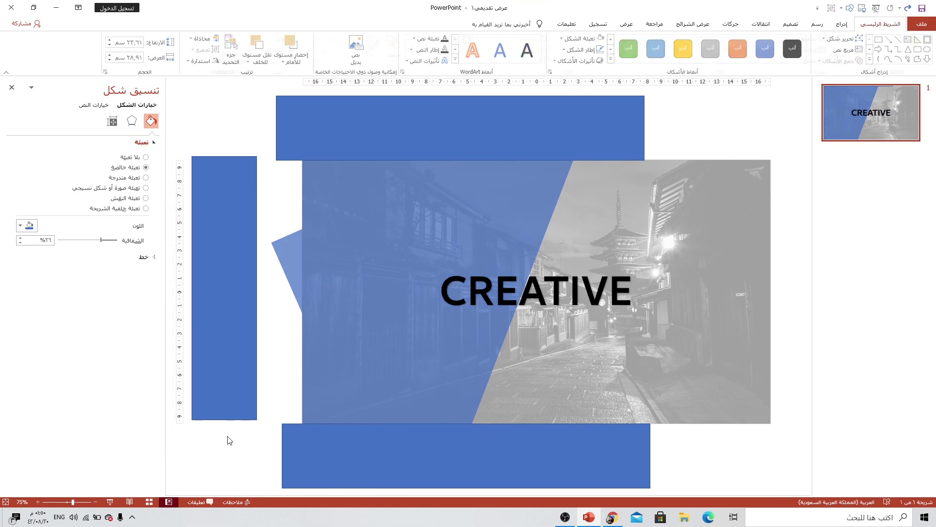
pyautogui.moveTo(224, 335); pyautogui.dragTo(263, 338)
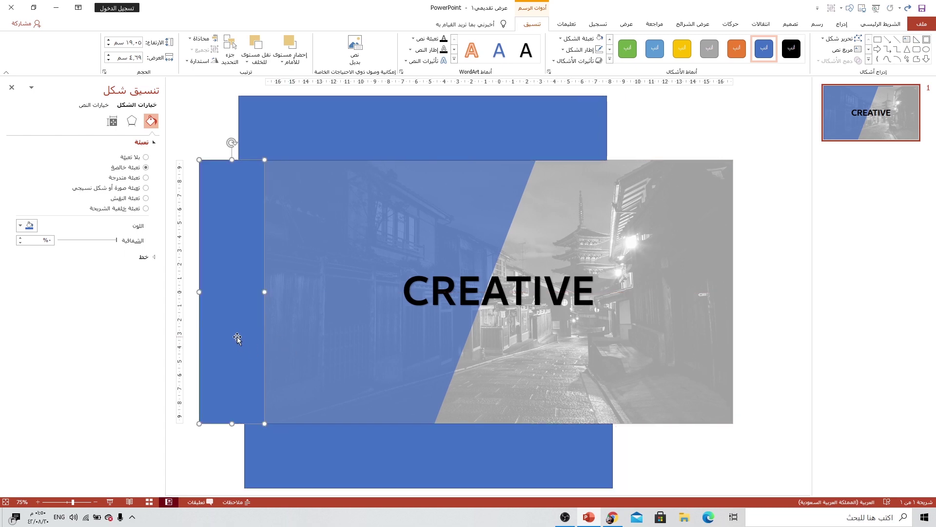
pyautogui.click(372, 234)
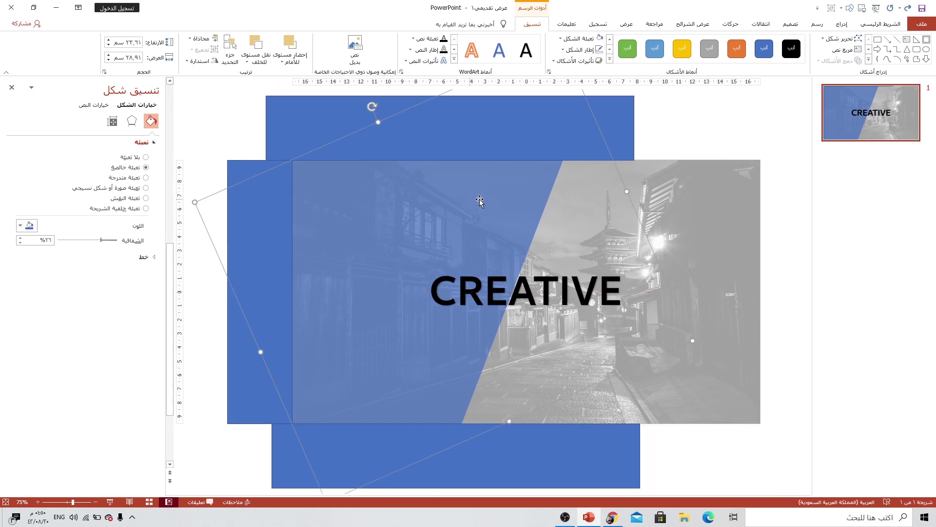
pyautogui.keyDown('shift'); pyautogui.click(581, 135); pyautogui.keyUp('shift')
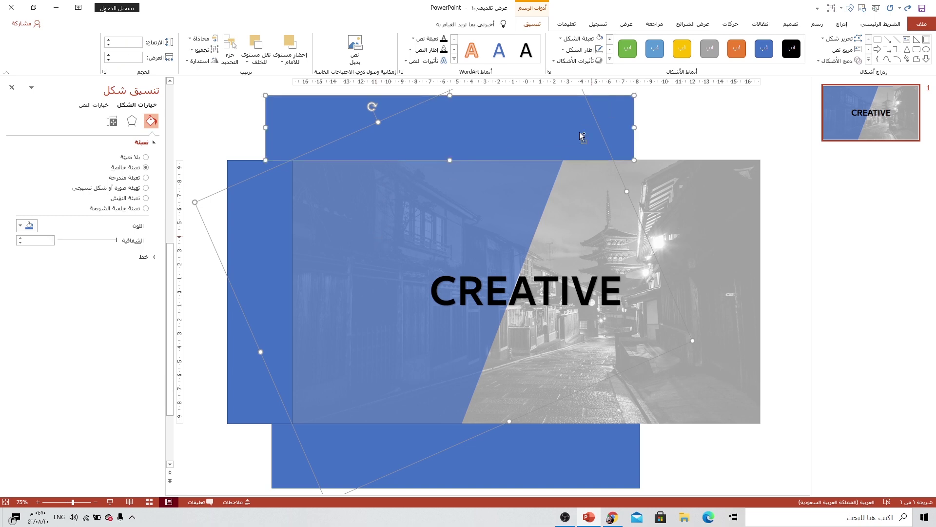
pyautogui.keyDown('shift'); pyautogui.click(279, 218); pyautogui.keyUp('shift')
pyautogui.keyDown('shift'); pyautogui.click(533, 461); pyautogui.keyUp('shift')
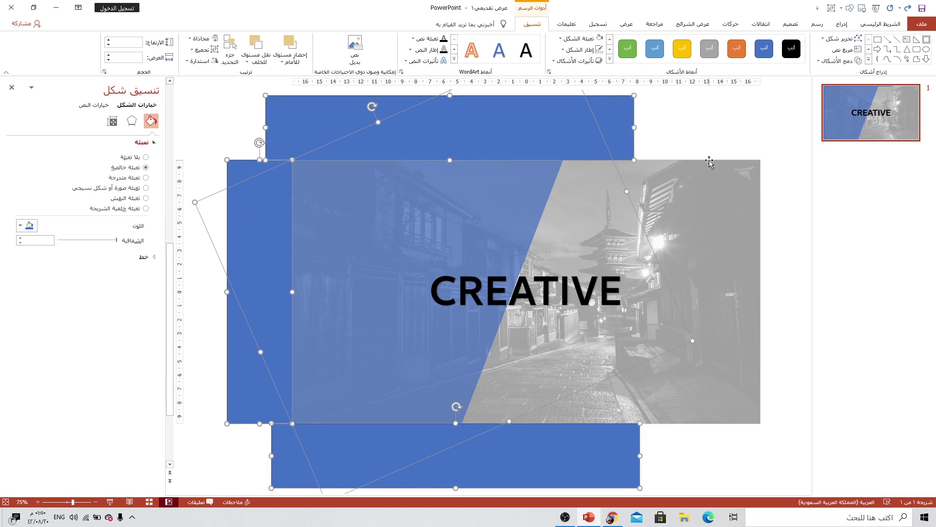
pyautogui.click(838, 61)
pyautogui.click(846, 121)
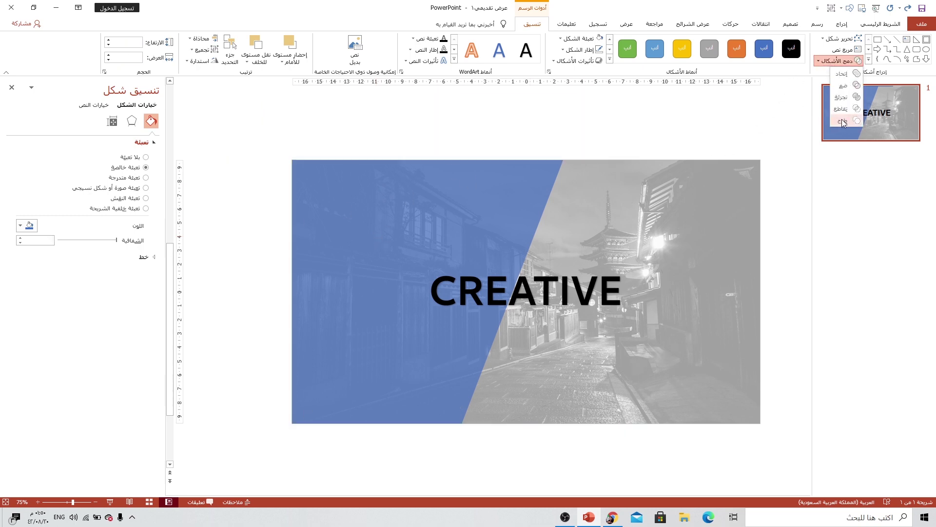
pyautogui.keyDown('ctrl'); pyautogui.scroll(2, 595, 253); pyautogui.keyUp('ctrl')
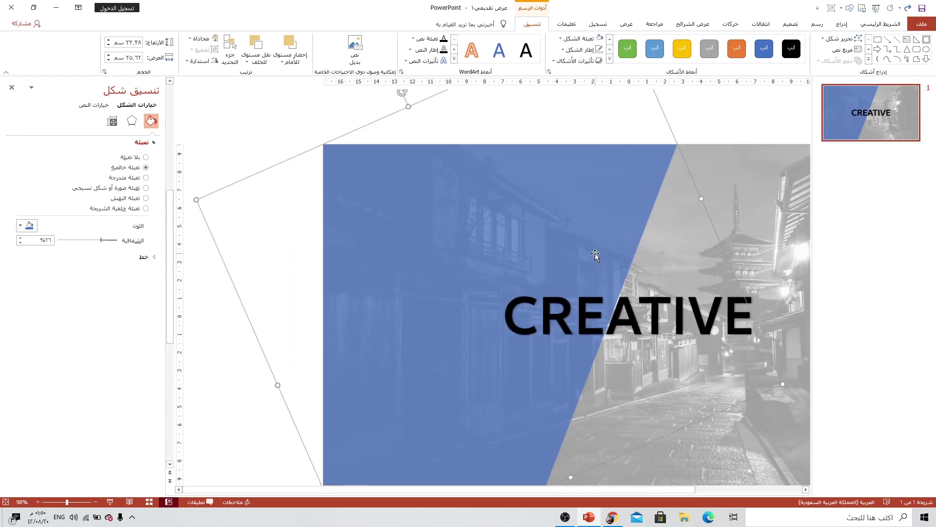
# Give the diagonal blue panel a dark navy fill.
pyautogui.click(12, 87)
pyautogui.click(304, 288)
pyautogui.click(342, 190)
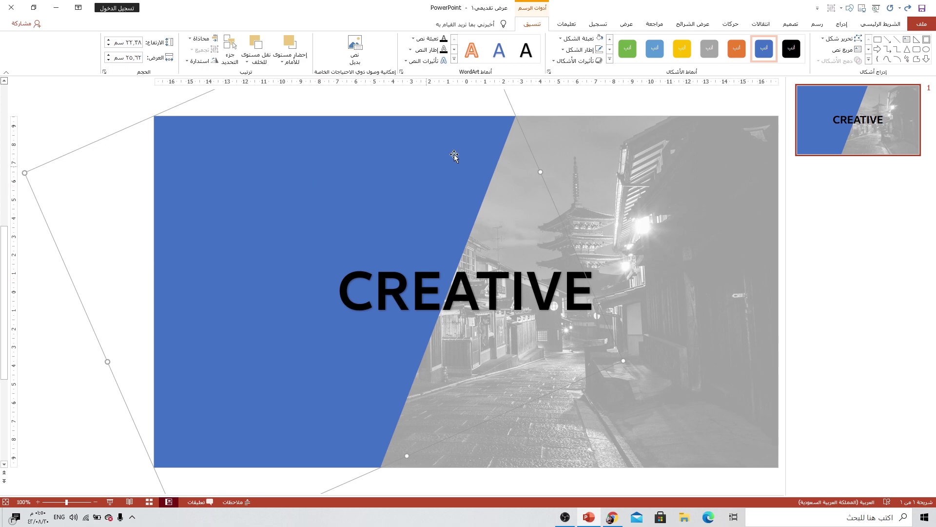
pyautogui.click(577, 39)
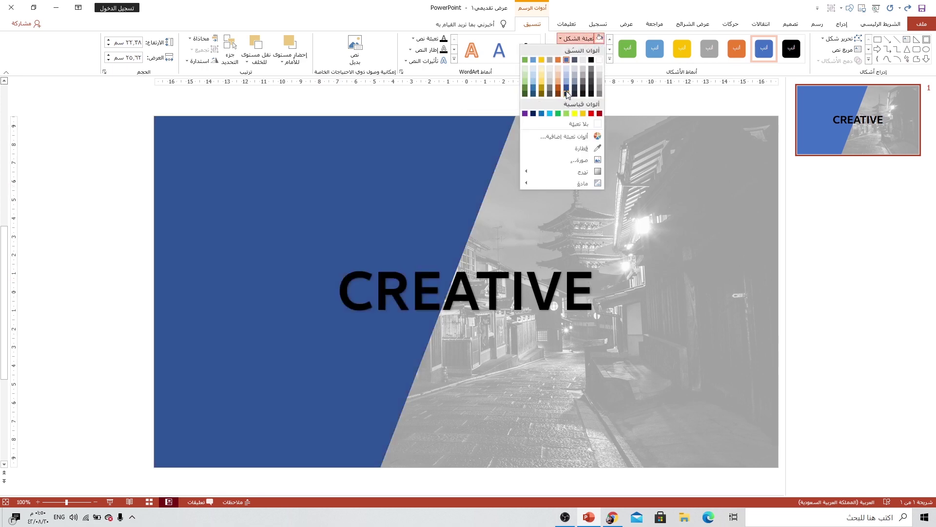
pyautogui.click(576, 89)
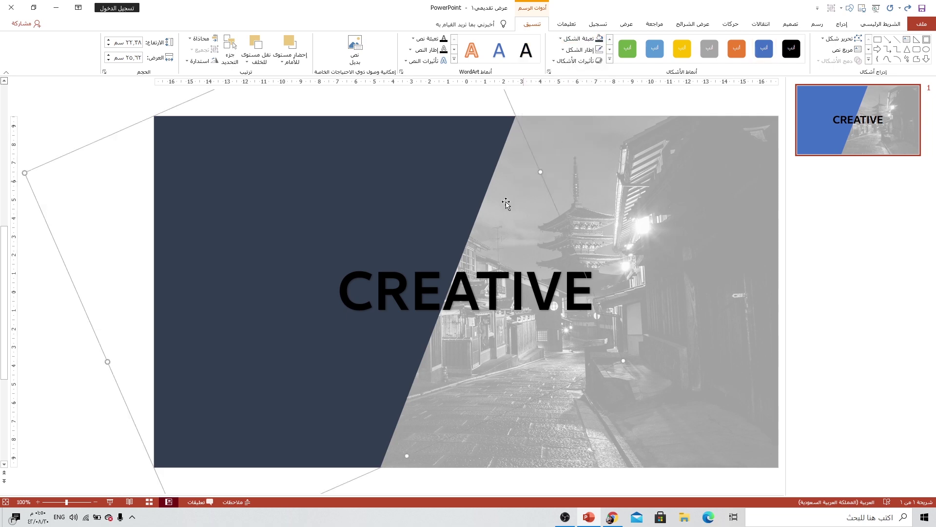
# Colour the letters CRE of CREATIVE white.
pyautogui.click(380, 292)
pyautogui.click(286, 291)
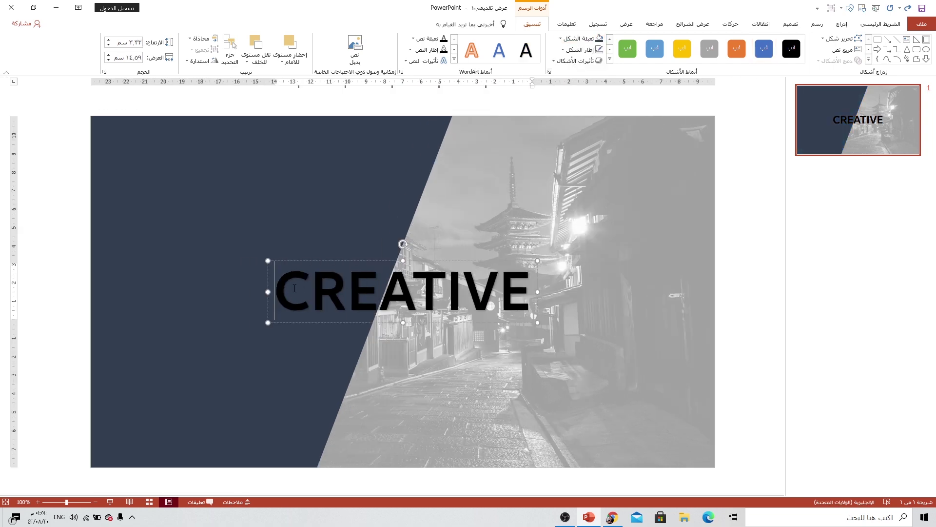
pyautogui.hotkey('shift', 'Right')
pyautogui.hotkey('shift', 'Right')
pyautogui.moveTo(365, 284); pyautogui.dragTo(379, 288)
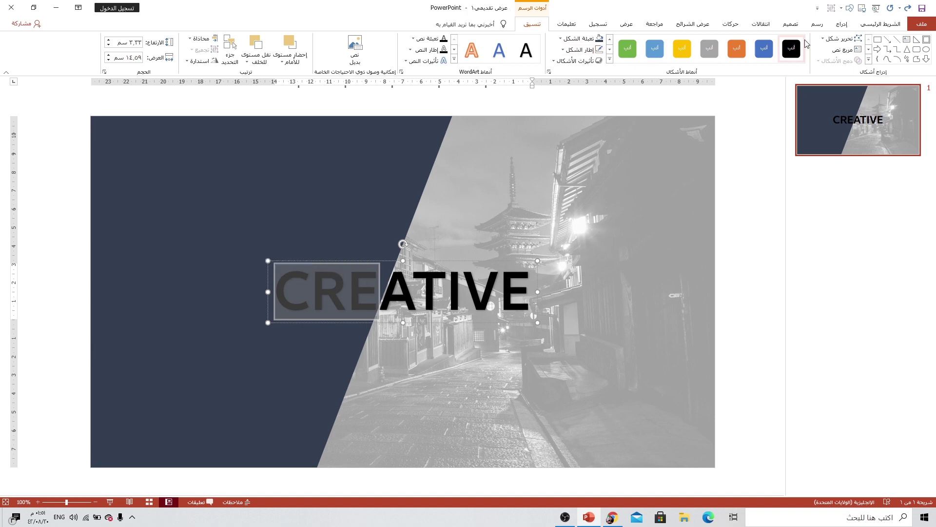
pyautogui.click(878, 24)
pyautogui.click(665, 57)
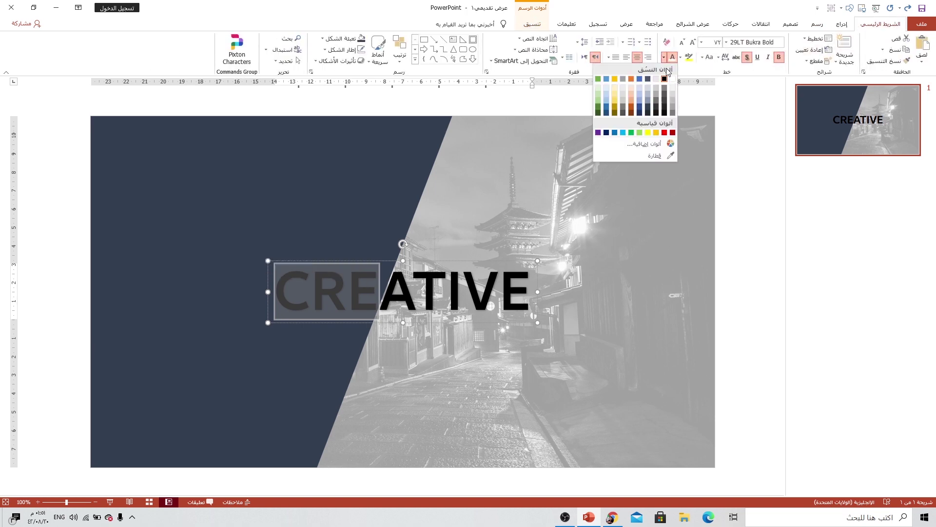
pyautogui.click(673, 79)
pyautogui.click(424, 282)
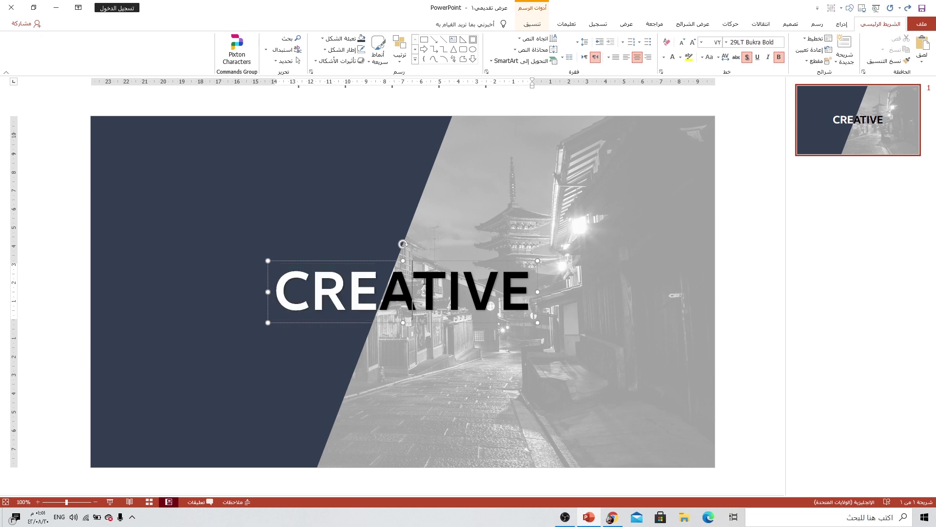
# Colour the letters ATIVE dark navy.
pyautogui.moveTo(383, 289); pyautogui.dragTo(500, 290)
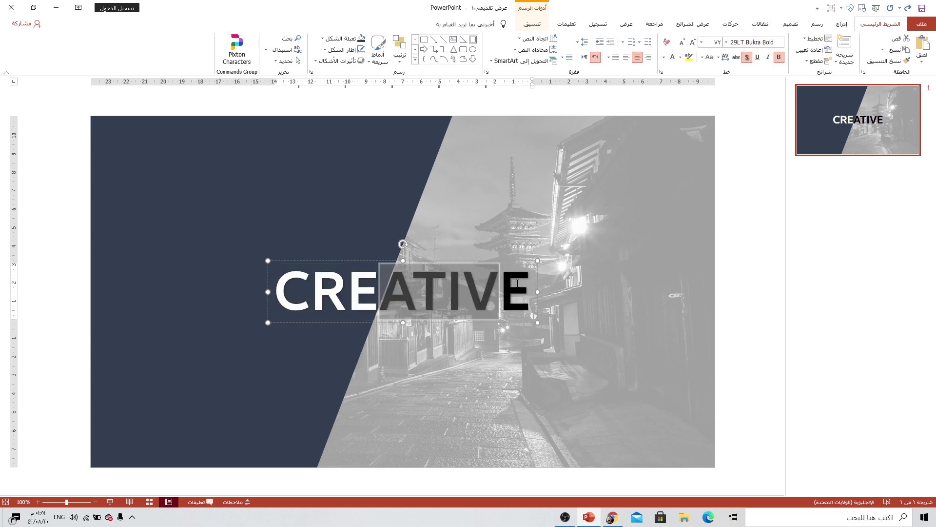
pyautogui.moveTo(381, 290); pyautogui.dragTo(493, 289)
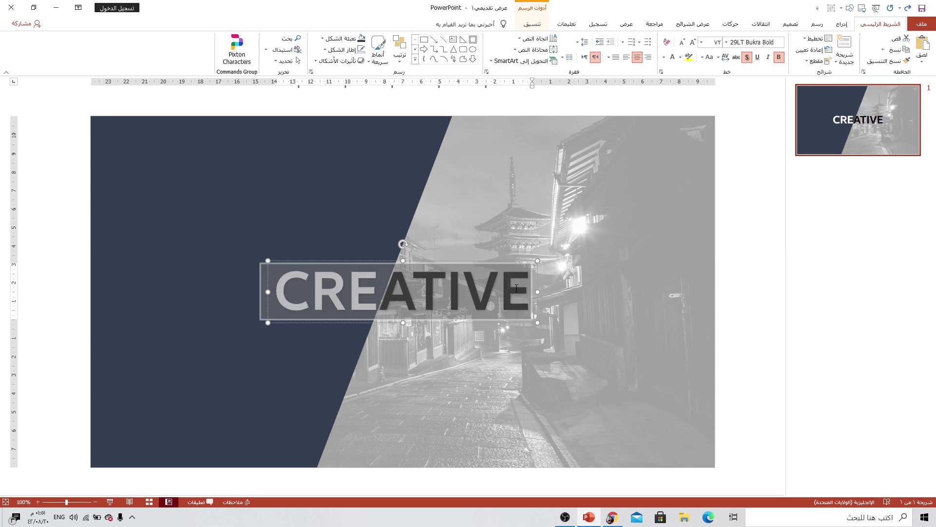
pyautogui.moveTo(514, 287); pyautogui.dragTo(532, 290)
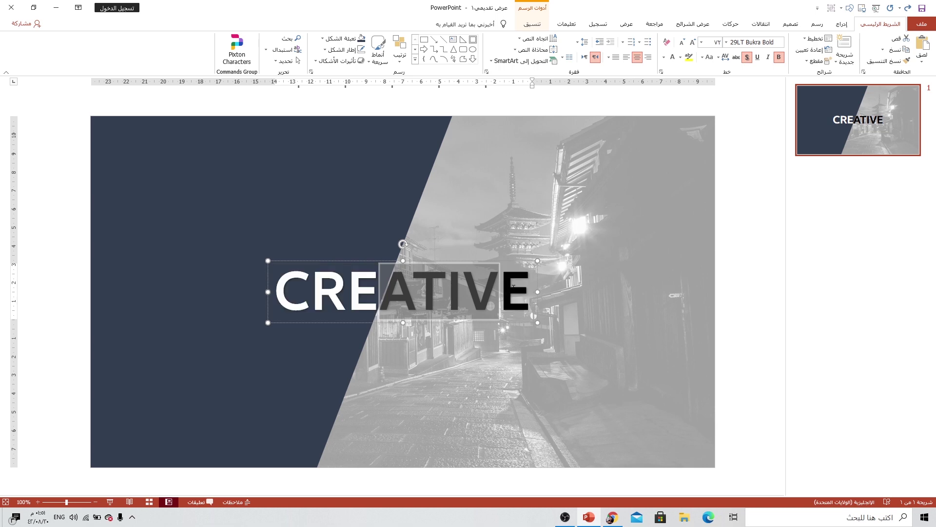
pyautogui.click(664, 57)
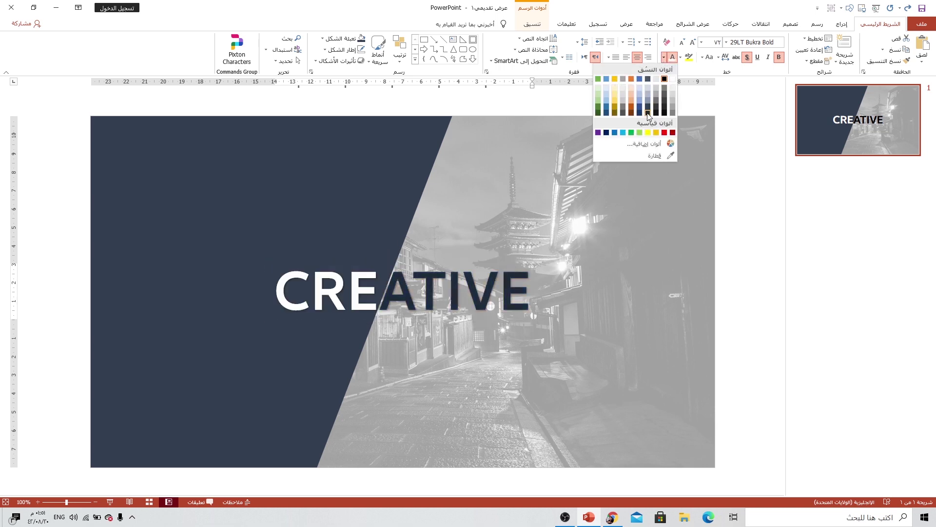
pyautogui.click(648, 113)
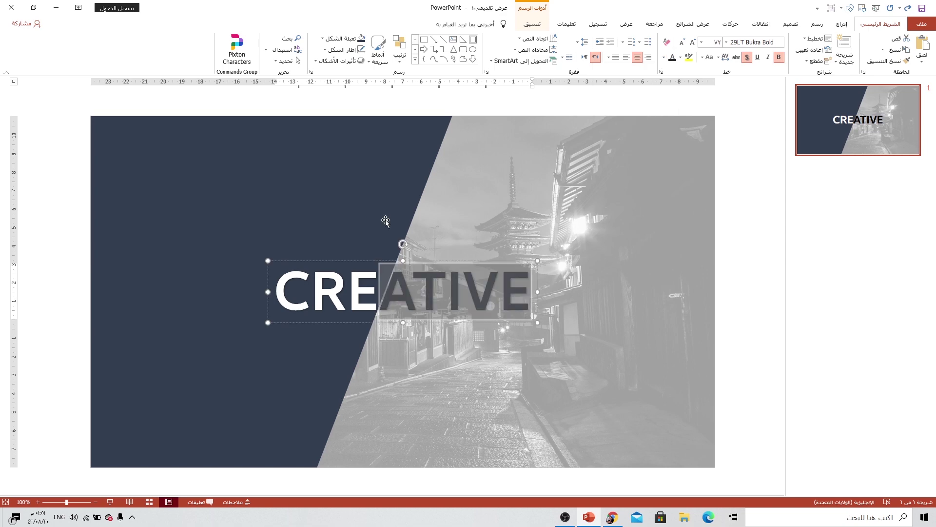
pyautogui.click(398, 347)
pyautogui.click(842, 24)
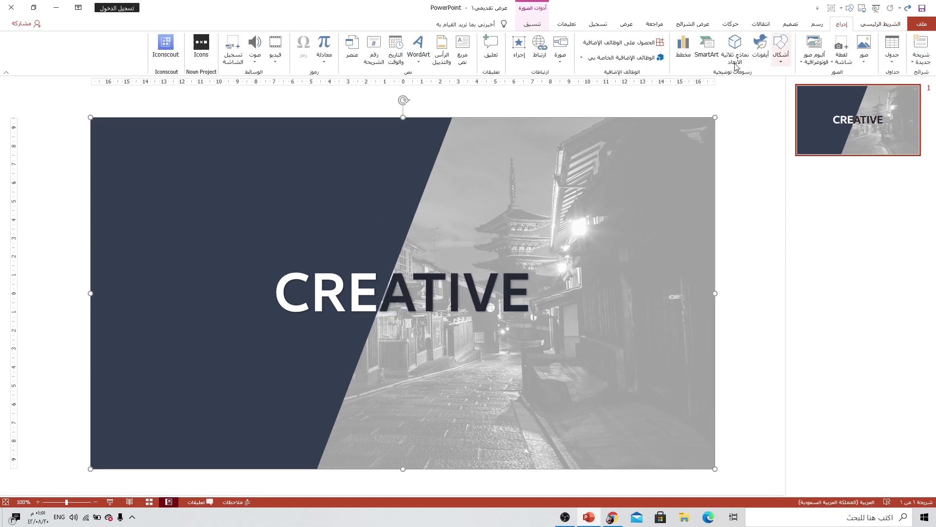
# Add a text box with the pasted word 'PowerPoint' just below CREATIVE.
pyautogui.click(463, 56)
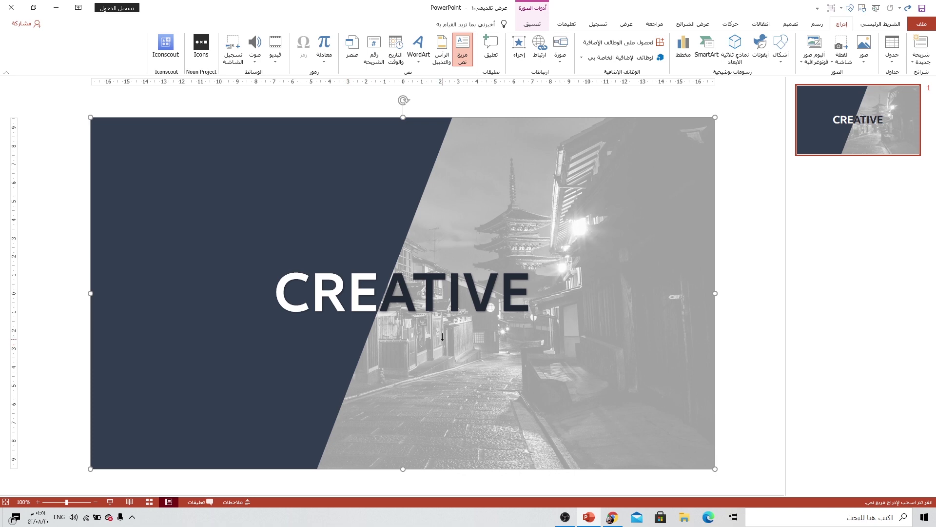
pyautogui.moveTo(443, 337); pyautogui.dragTo(332, 404)
pyautogui.write('PowerPoint')
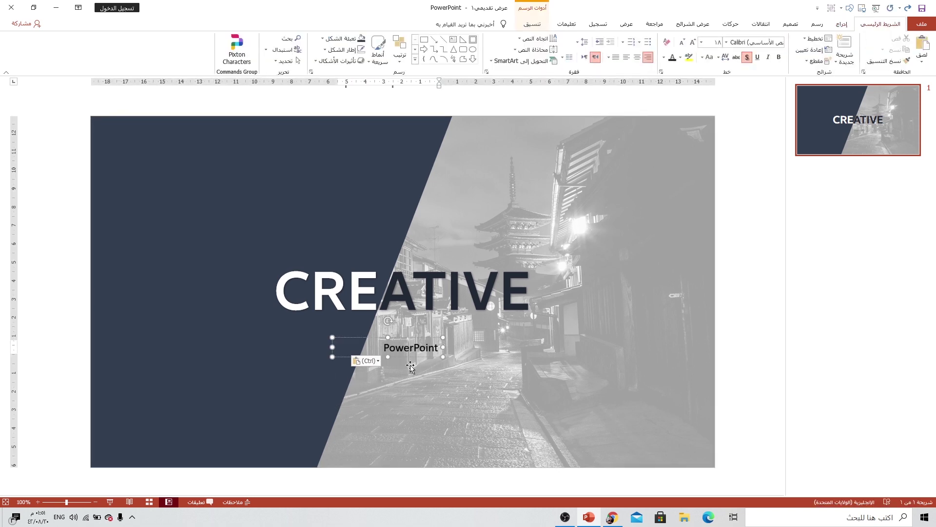
pyautogui.moveTo(411, 338); pyautogui.dragTo(428, 324)
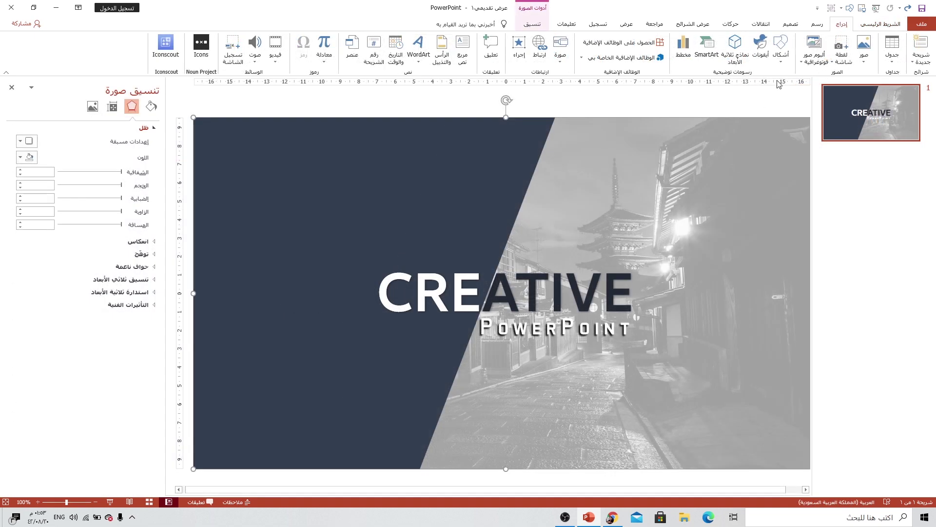
pyautogui.click(782, 62)
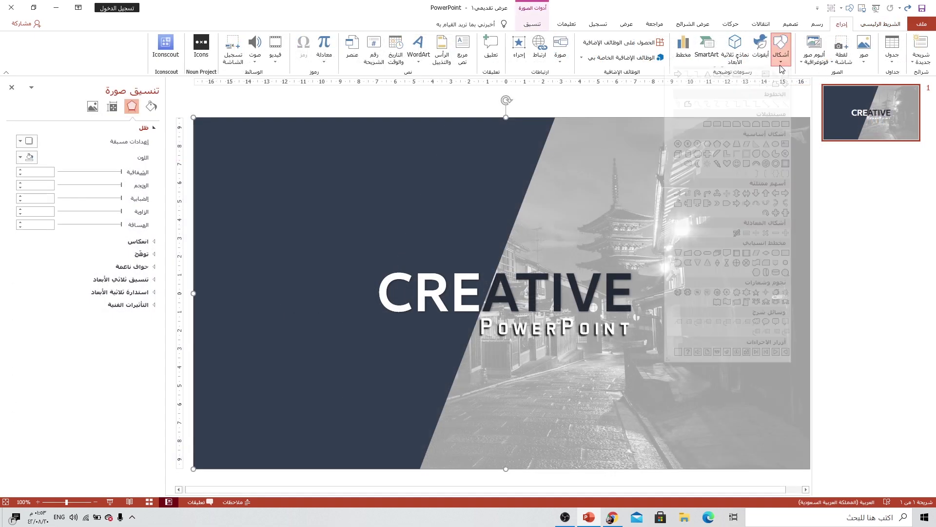
# Draw a diamond over the title, enlarge it wider and taller, and centre it on the slide.
pyautogui.click(727, 153)
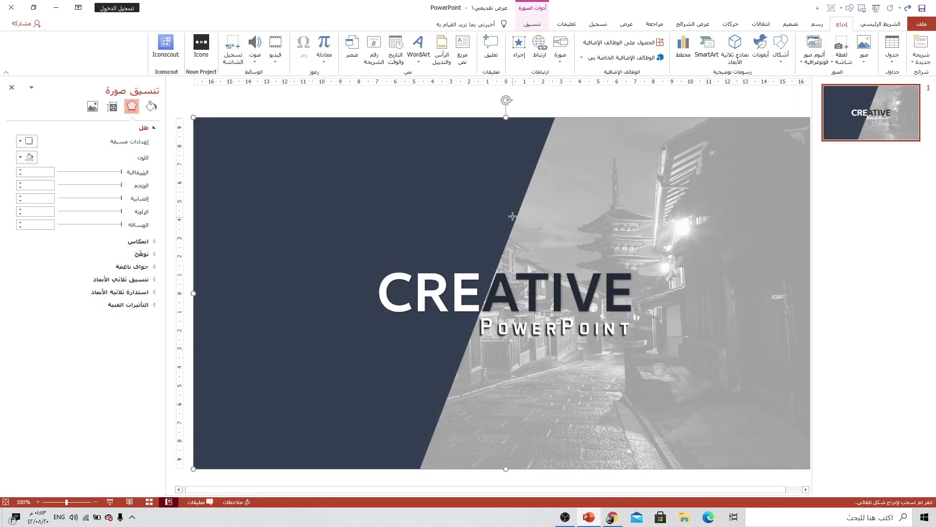
pyautogui.moveTo(537, 197)
pyautogui.mouseDown()
pyautogui.moveTo(403, 345)
pyautogui.moveTo(282, 424)
pyautogui.moveTo(269, 466)
pyautogui.mouseUp()
pyautogui.moveTo(392, 361); pyautogui.dragTo(529, 324)
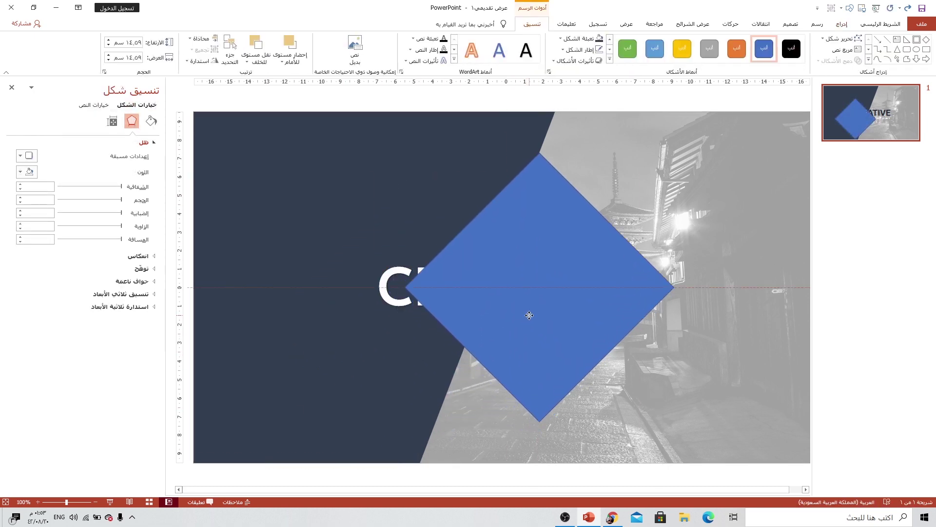
pyautogui.moveTo(405, 298)
pyautogui.mouseDown()
pyautogui.moveTo(318, 302)
pyautogui.moveTo(328, 296)
pyautogui.mouseUp()
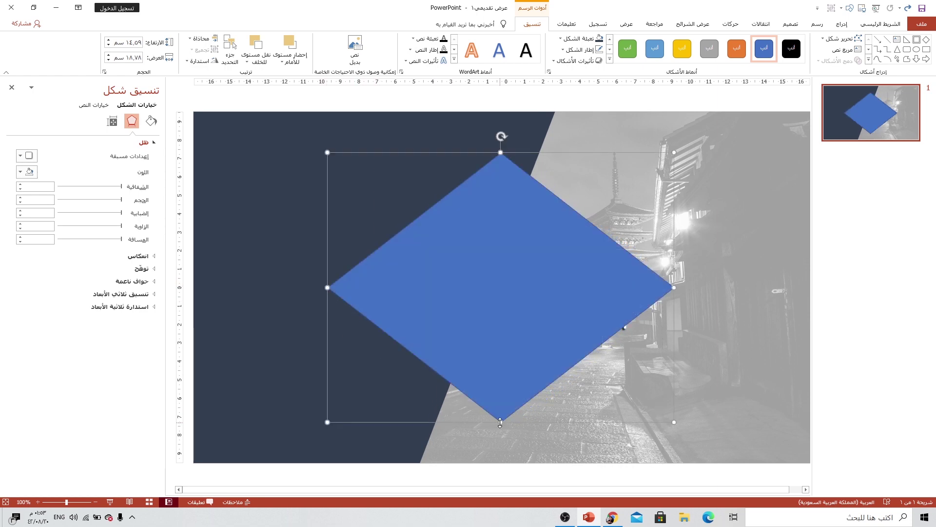
pyautogui.moveTo(496, 424); pyautogui.dragTo(499, 443)
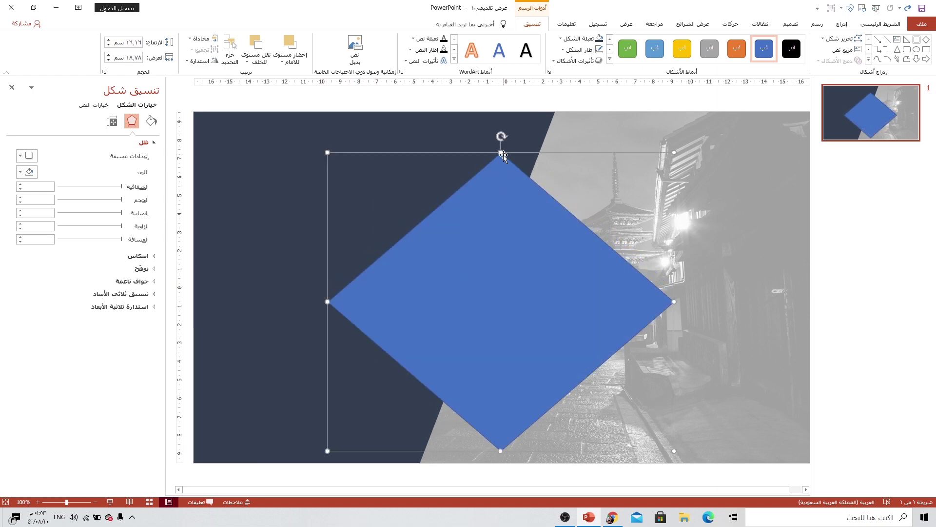
pyautogui.press('Delete')
pyautogui.moveTo(502, 150); pyautogui.dragTo(504, 124)
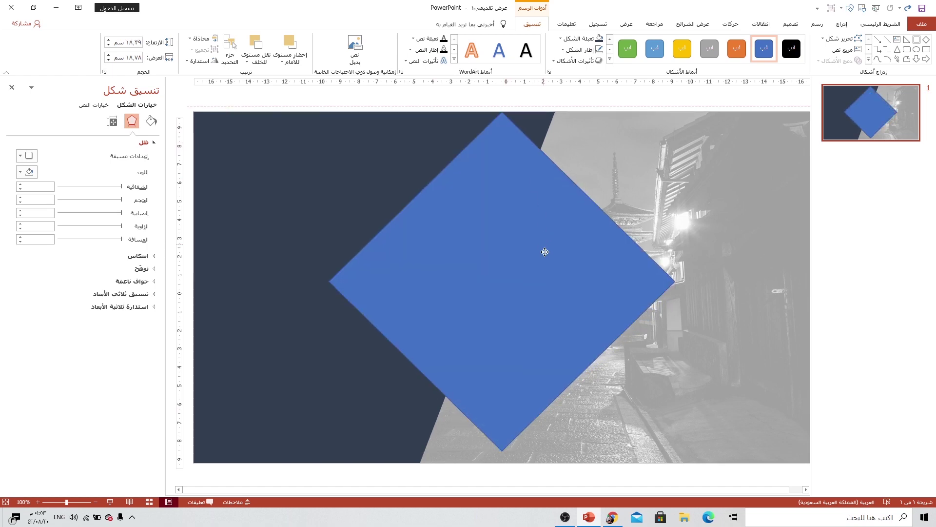
pyautogui.moveTo(543, 251); pyautogui.dragTo(549, 264)
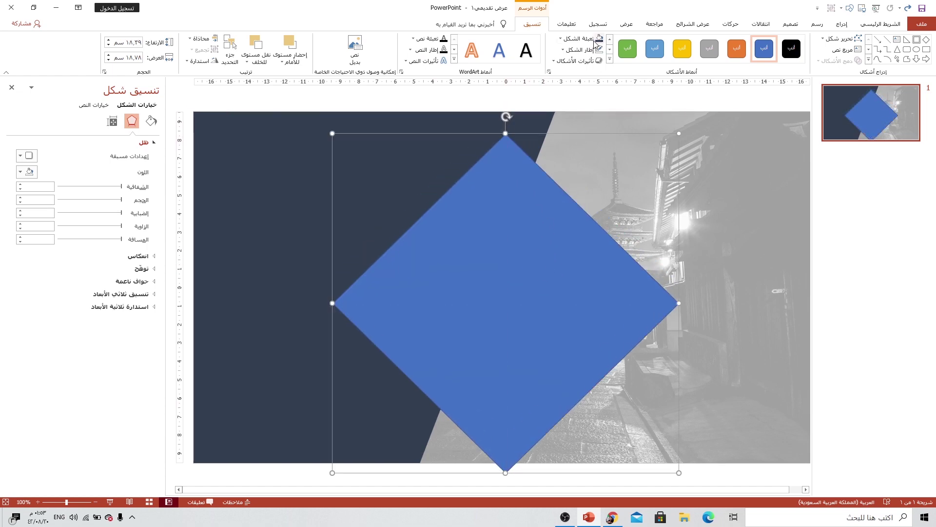
# Give the diamond no fill and a white 1.5 pt outline.
pyautogui.click(580, 38)
pyautogui.click(571, 124)
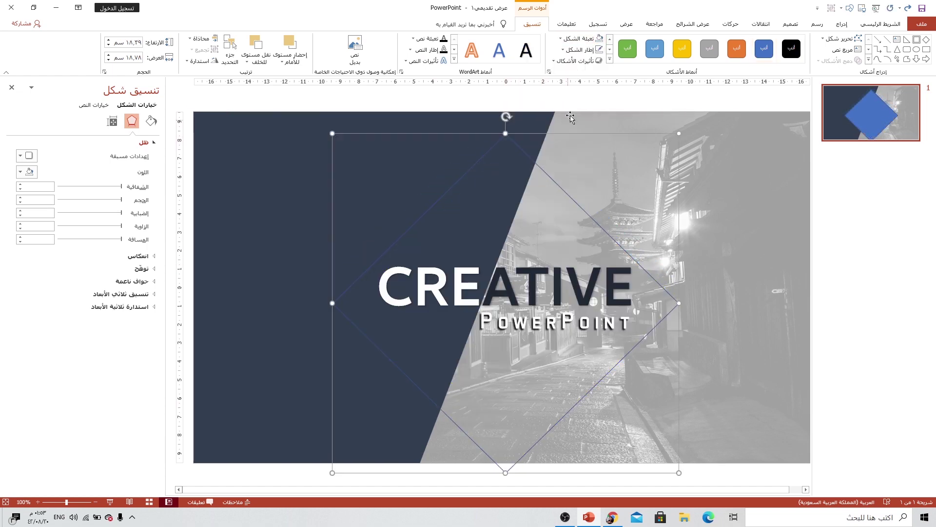
pyautogui.click(591, 49)
pyautogui.click(600, 71)
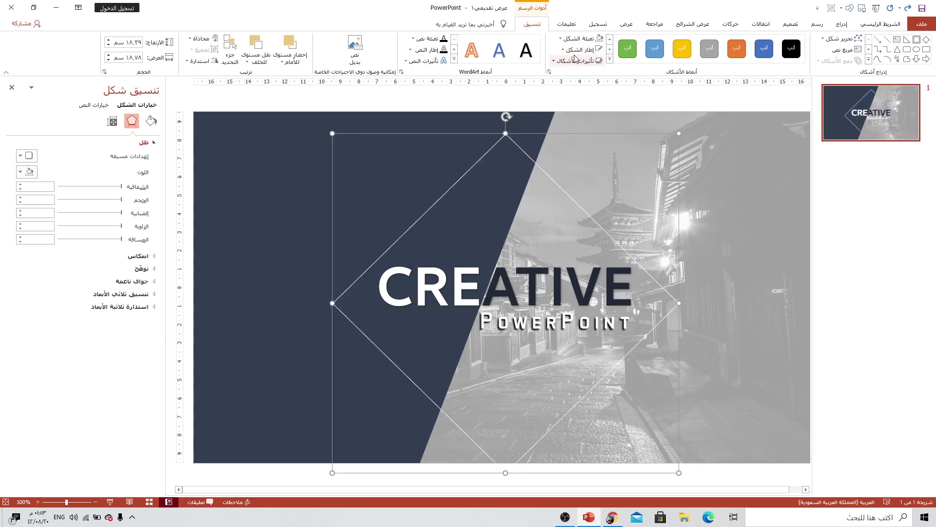
pyautogui.click(591, 49)
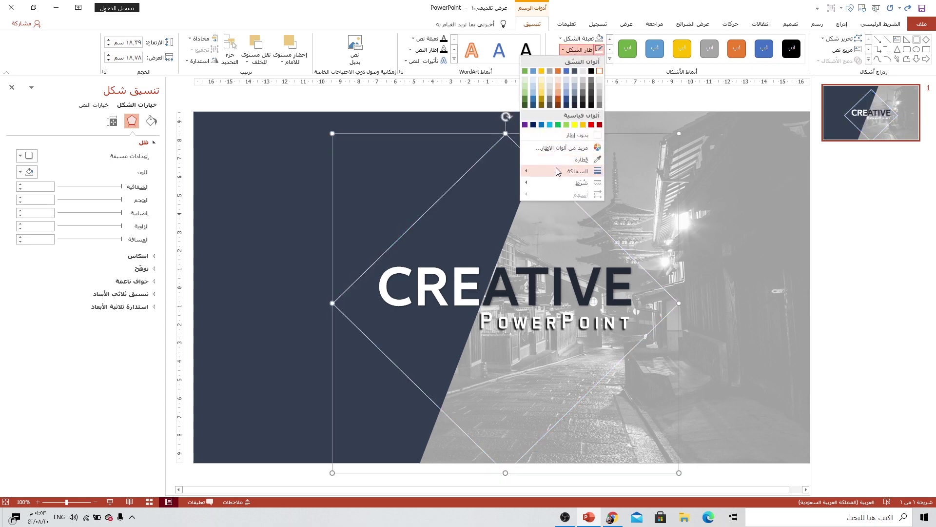
pyautogui.moveTo(578, 172)
pyautogui.click(474, 215)
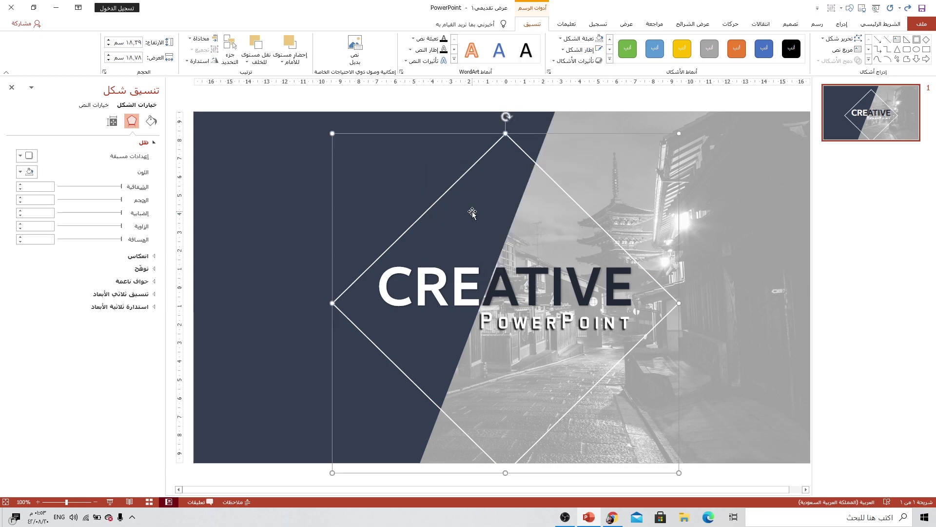
# Duplicate the diamond, enlarge the copy into an outer frame, and thicken its outline to 3 pt.
pyautogui.hotkey('ctrl', 'd')
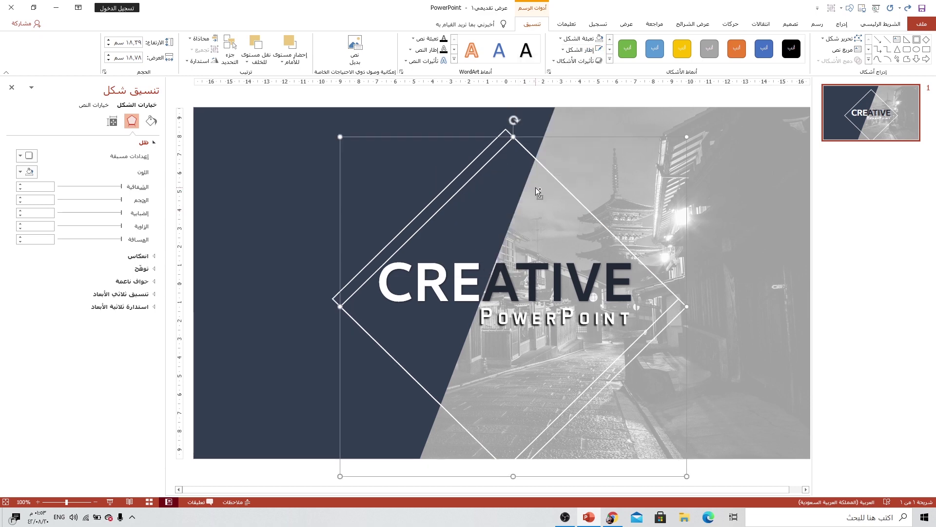
pyautogui.moveTo(535, 137); pyautogui.dragTo(528, 135)
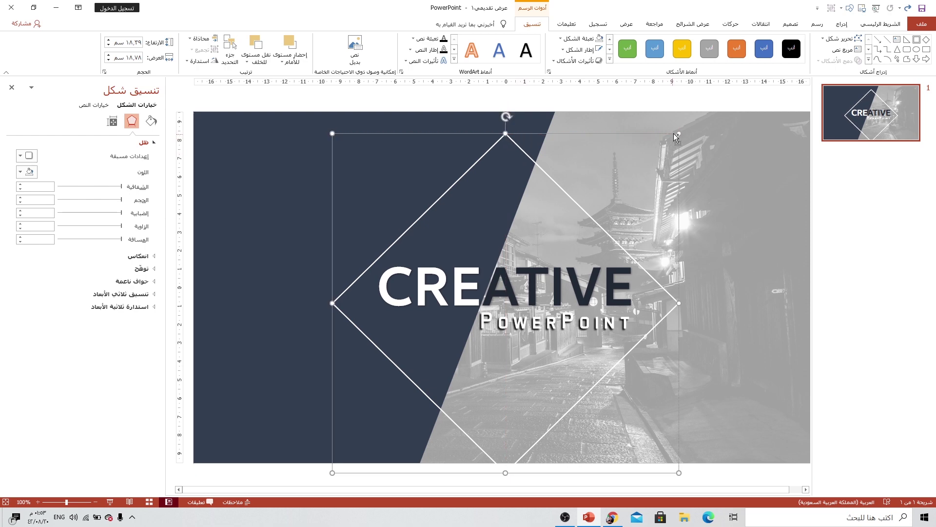
pyautogui.moveTo(680, 132); pyautogui.dragTo(687, 123)
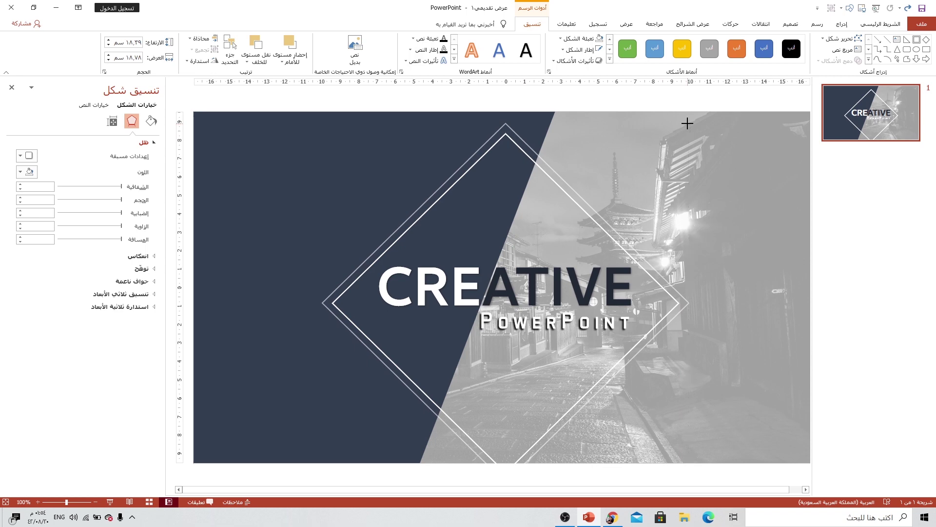
pyautogui.click(586, 41)
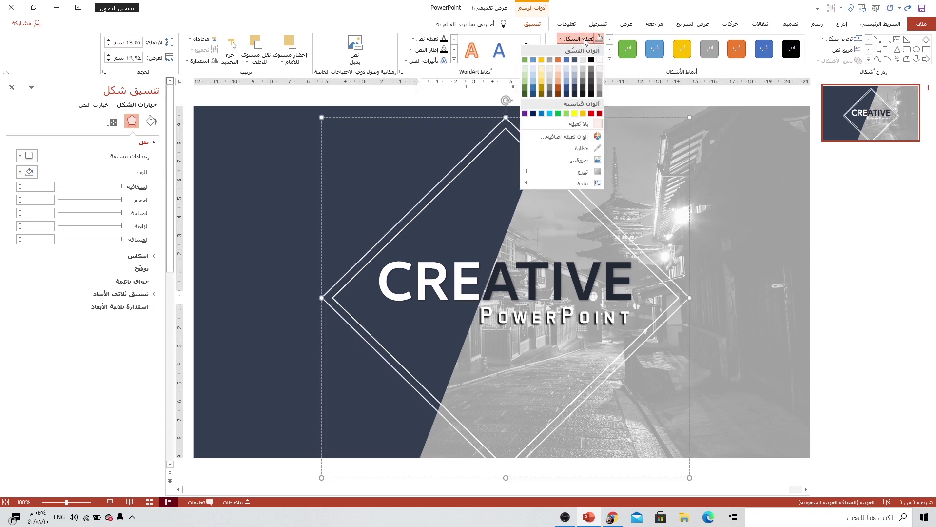
pyautogui.click(586, 41)
pyautogui.click(578, 49)
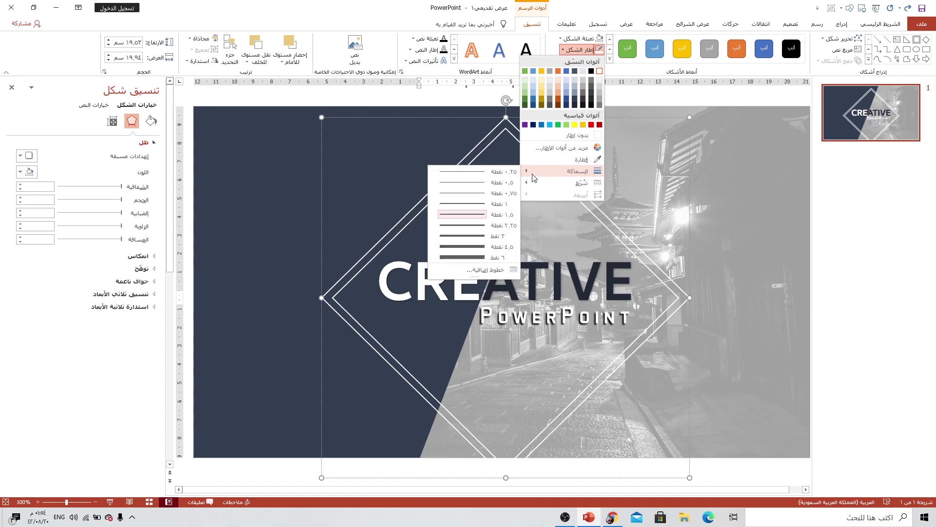
pyautogui.click(461, 244)
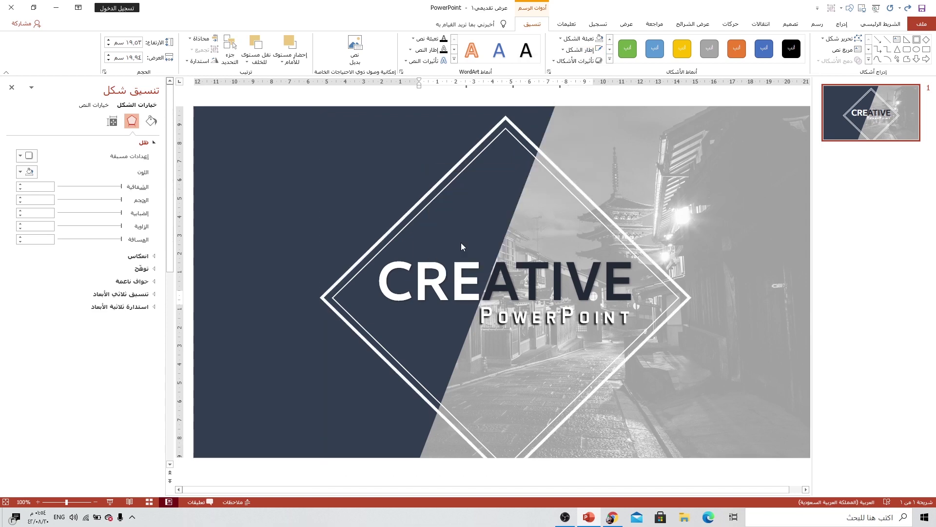
pyautogui.click(592, 235)
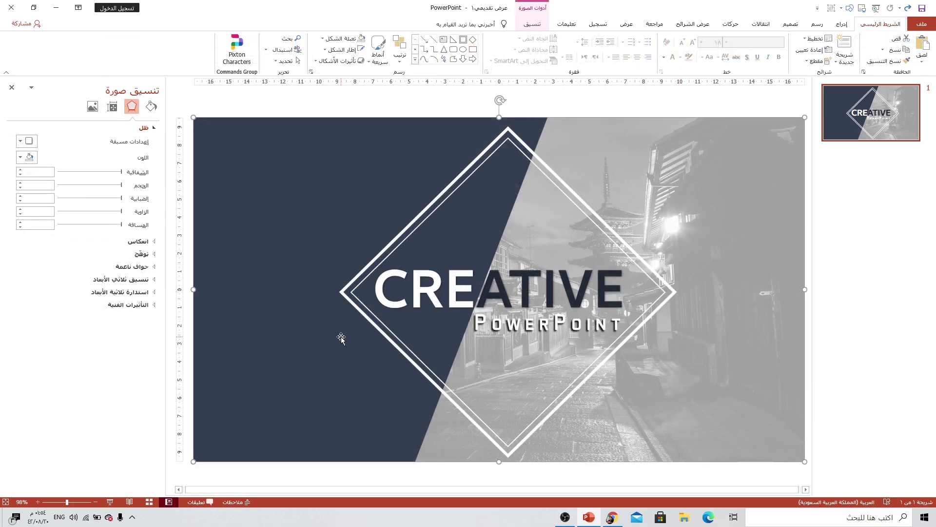
# Present the finished CREATIVE title slide full-screen via the status-bar Slide Show button.
pyautogui.click(109, 503)
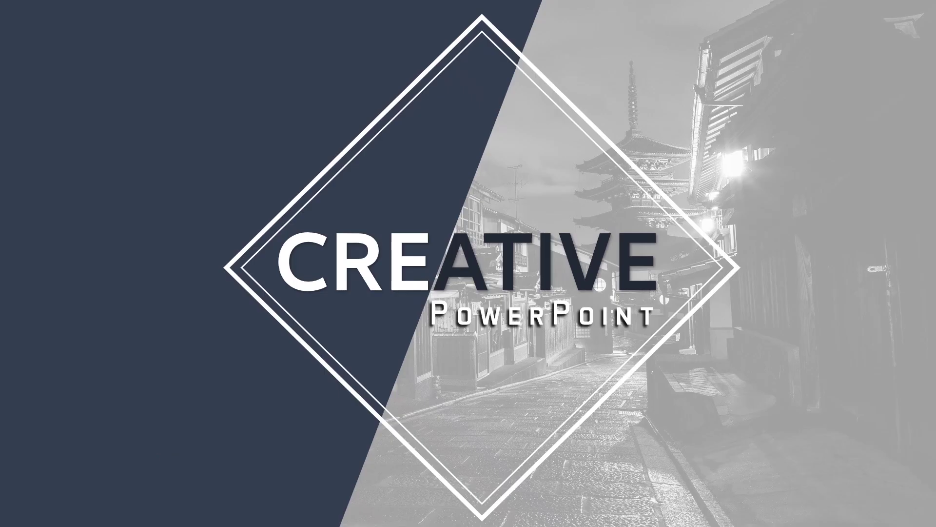